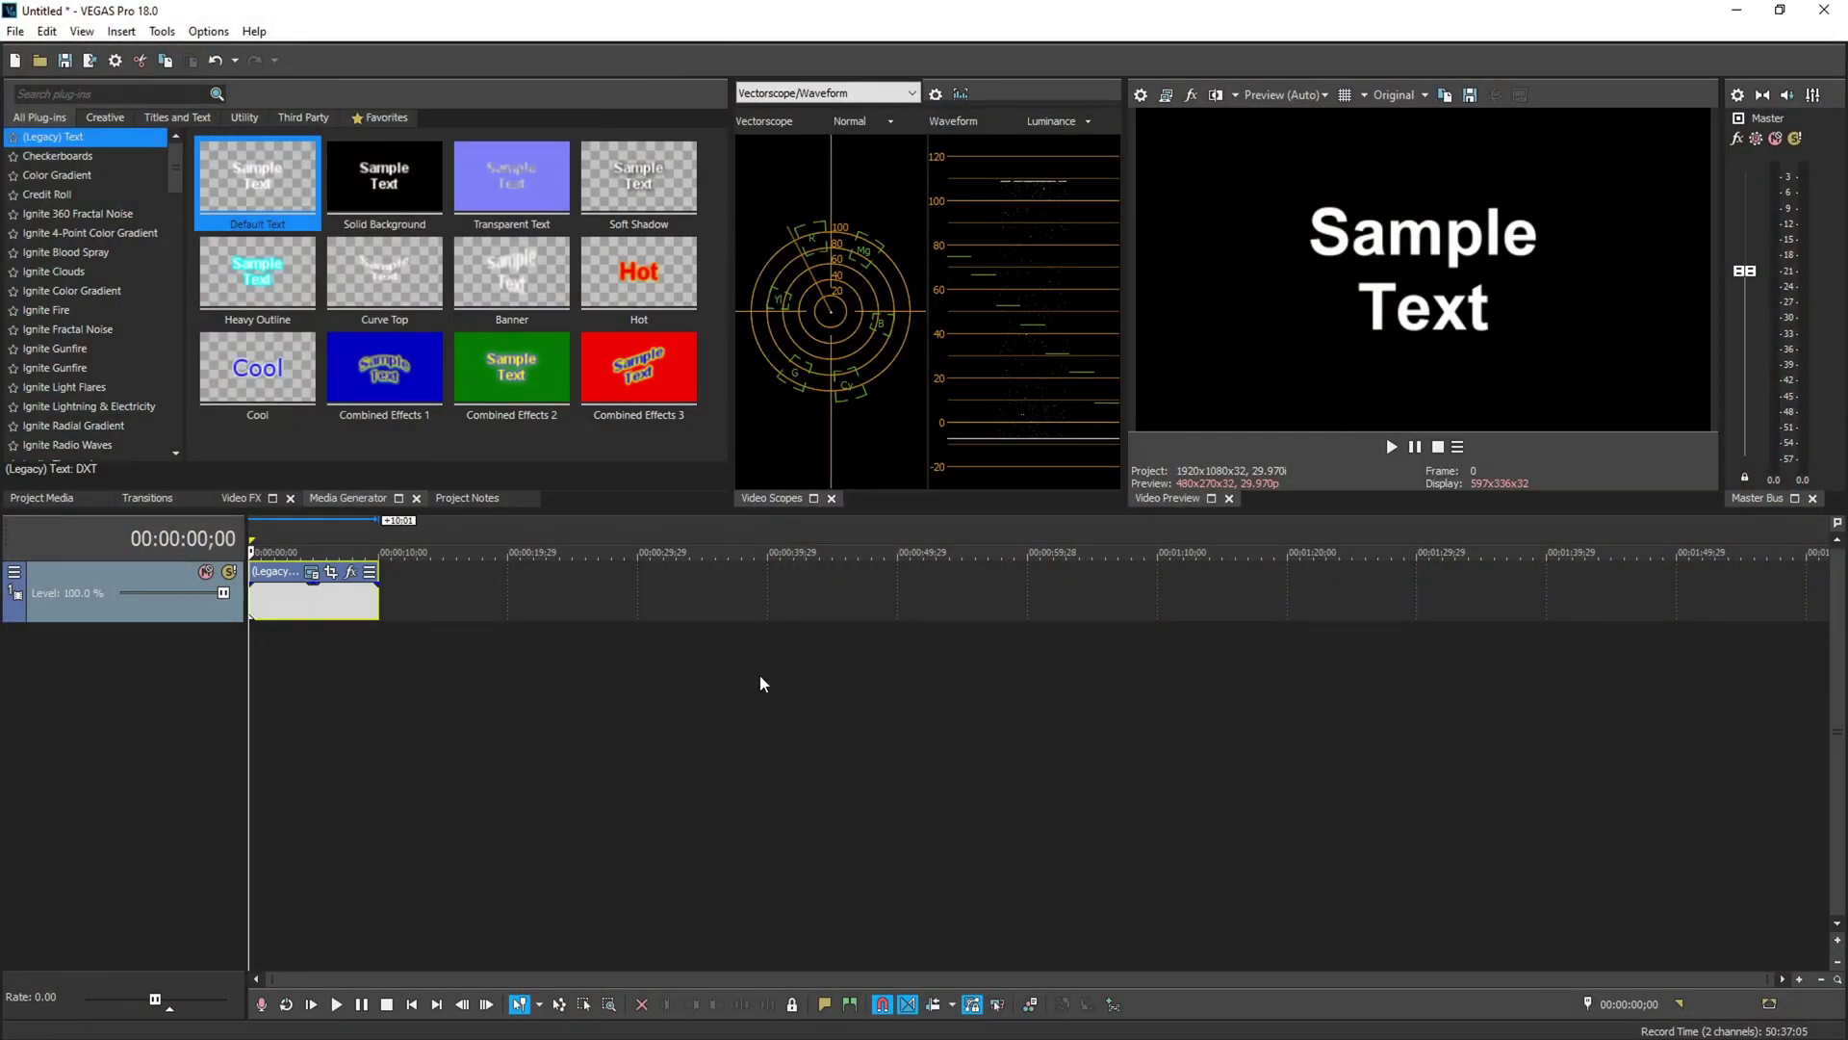
- Open Render As and pick MAGIX Intermediate's Intermediate 422 1920x1080-23.976p template
click(16, 31)
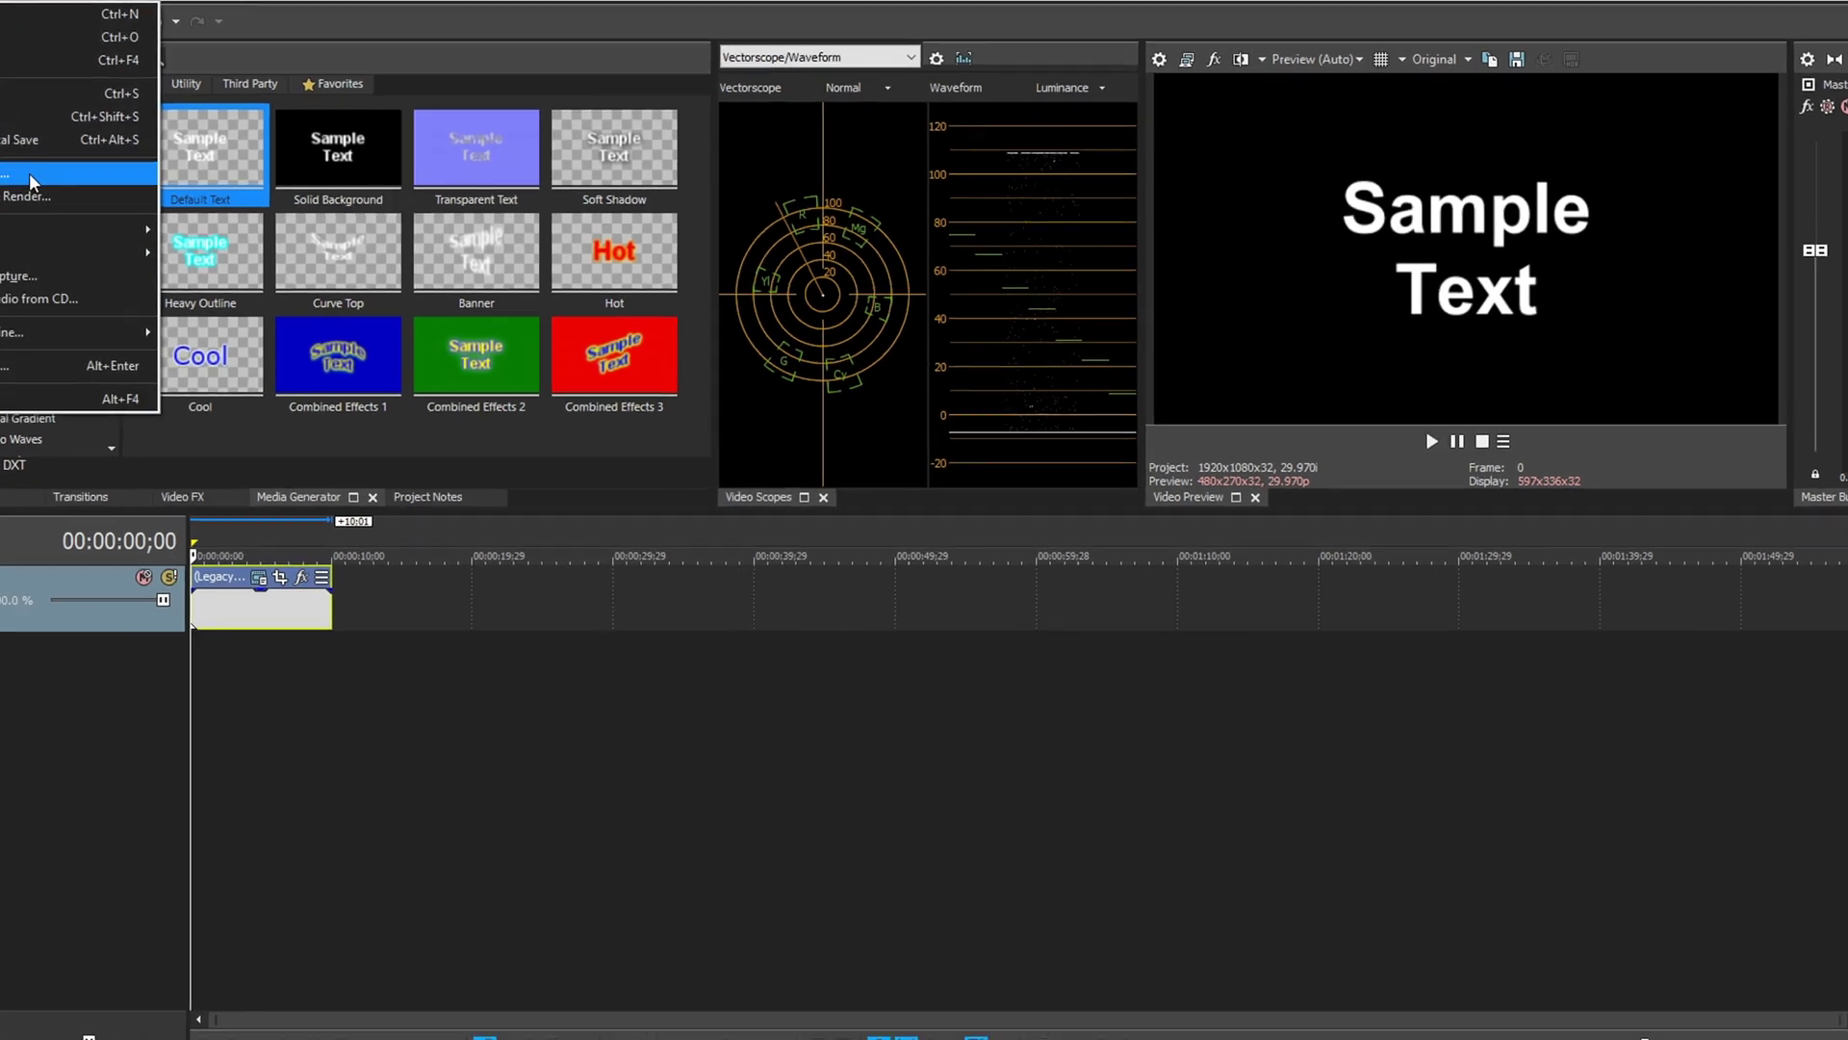
click(32, 176)
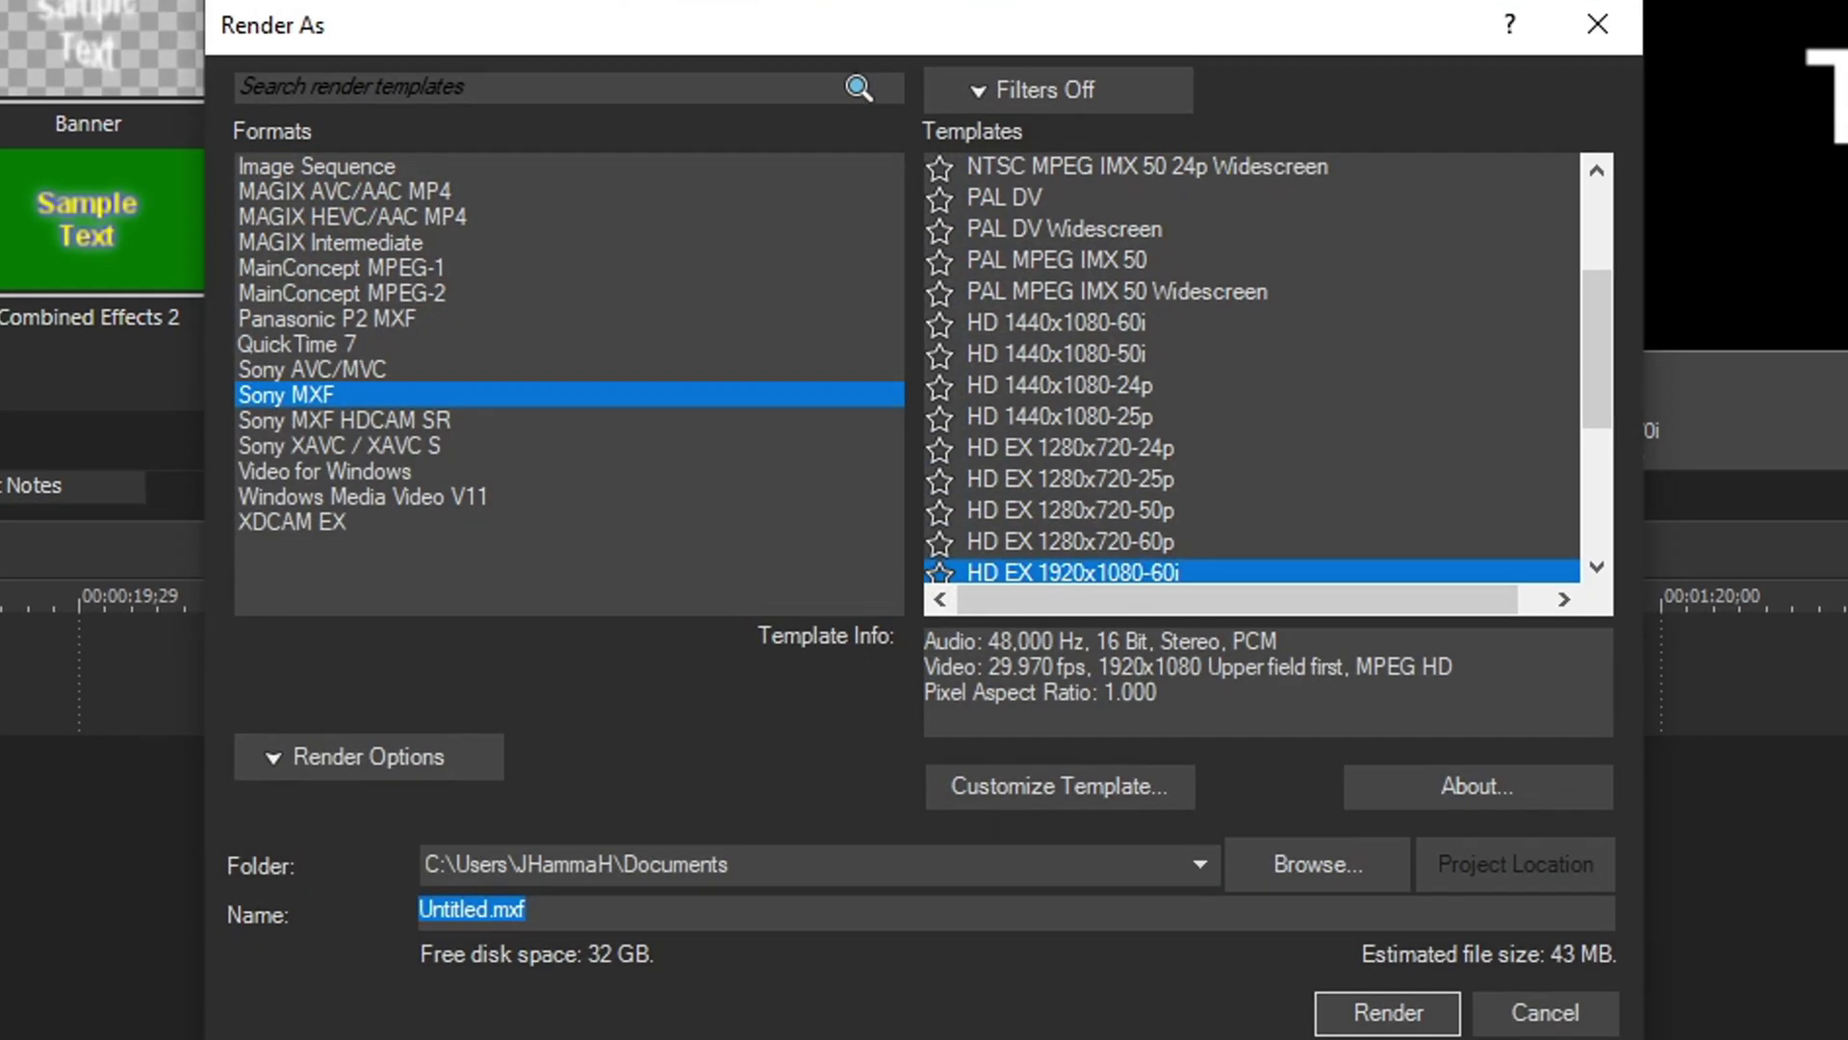
click(398, 241)
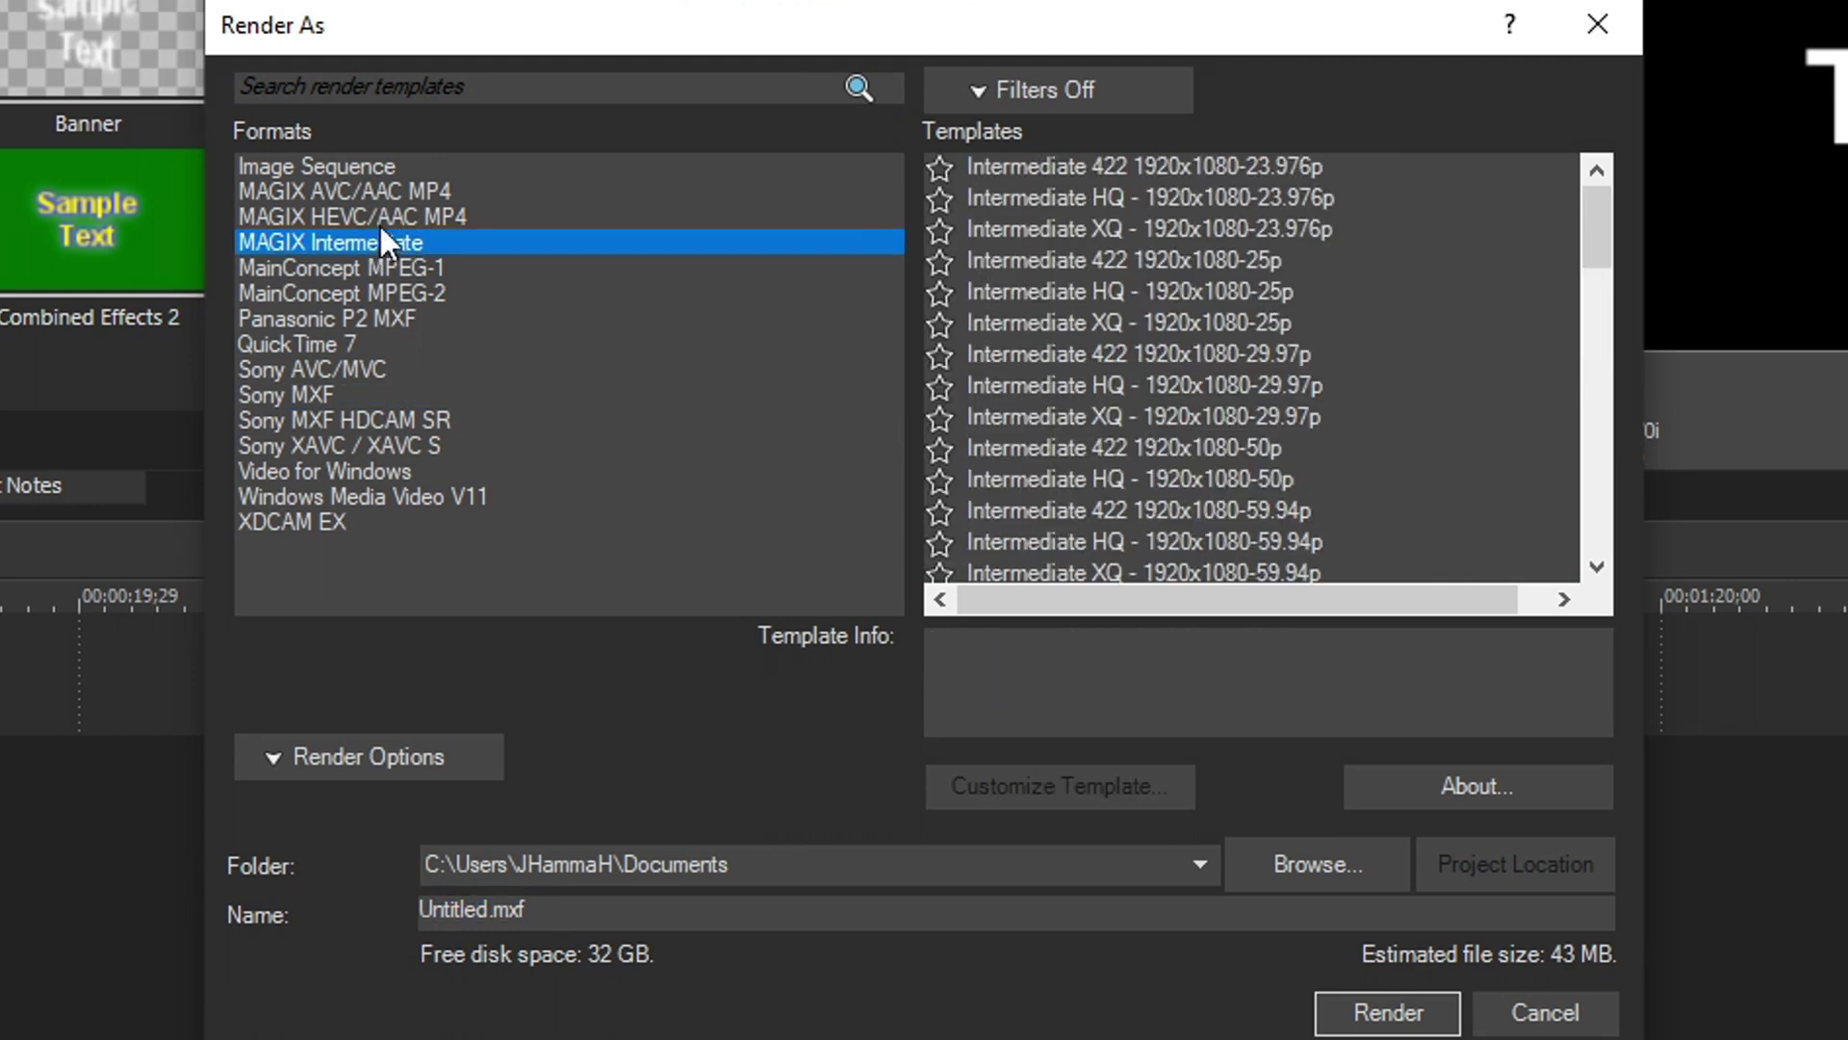
click(385, 217)
click(383, 191)
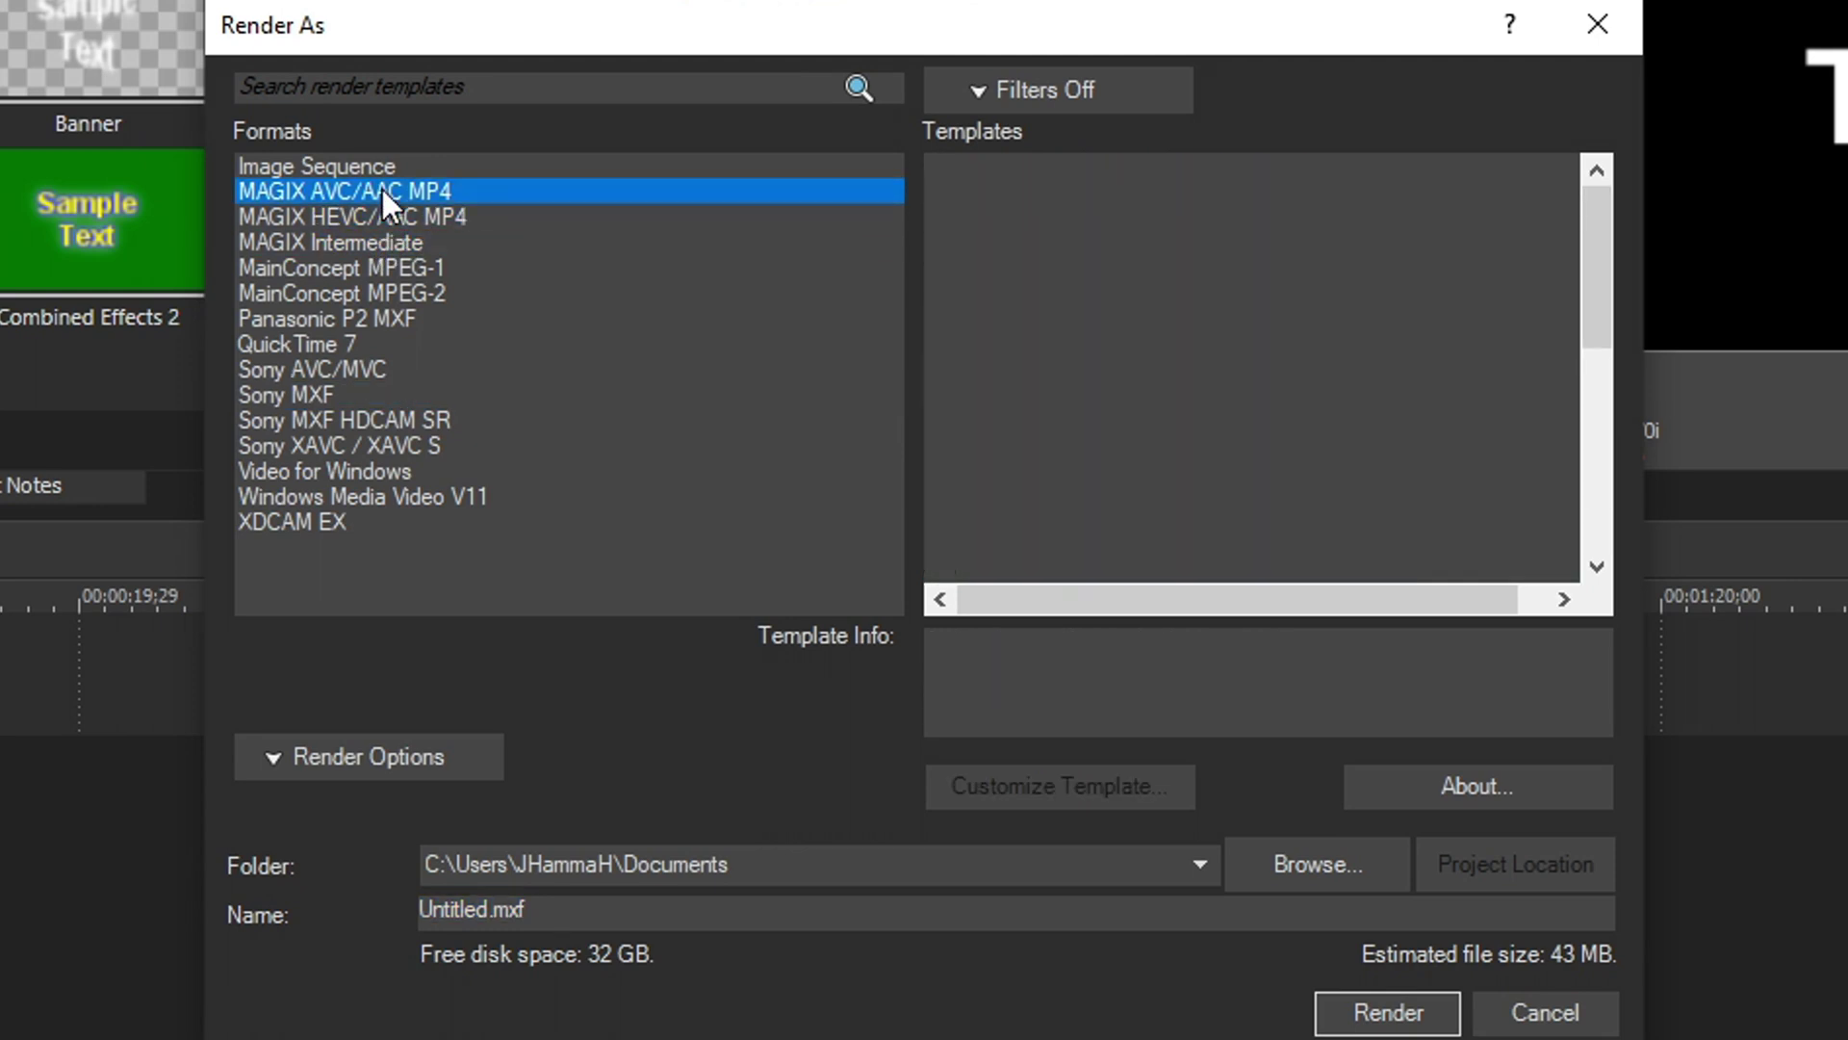
click(387, 241)
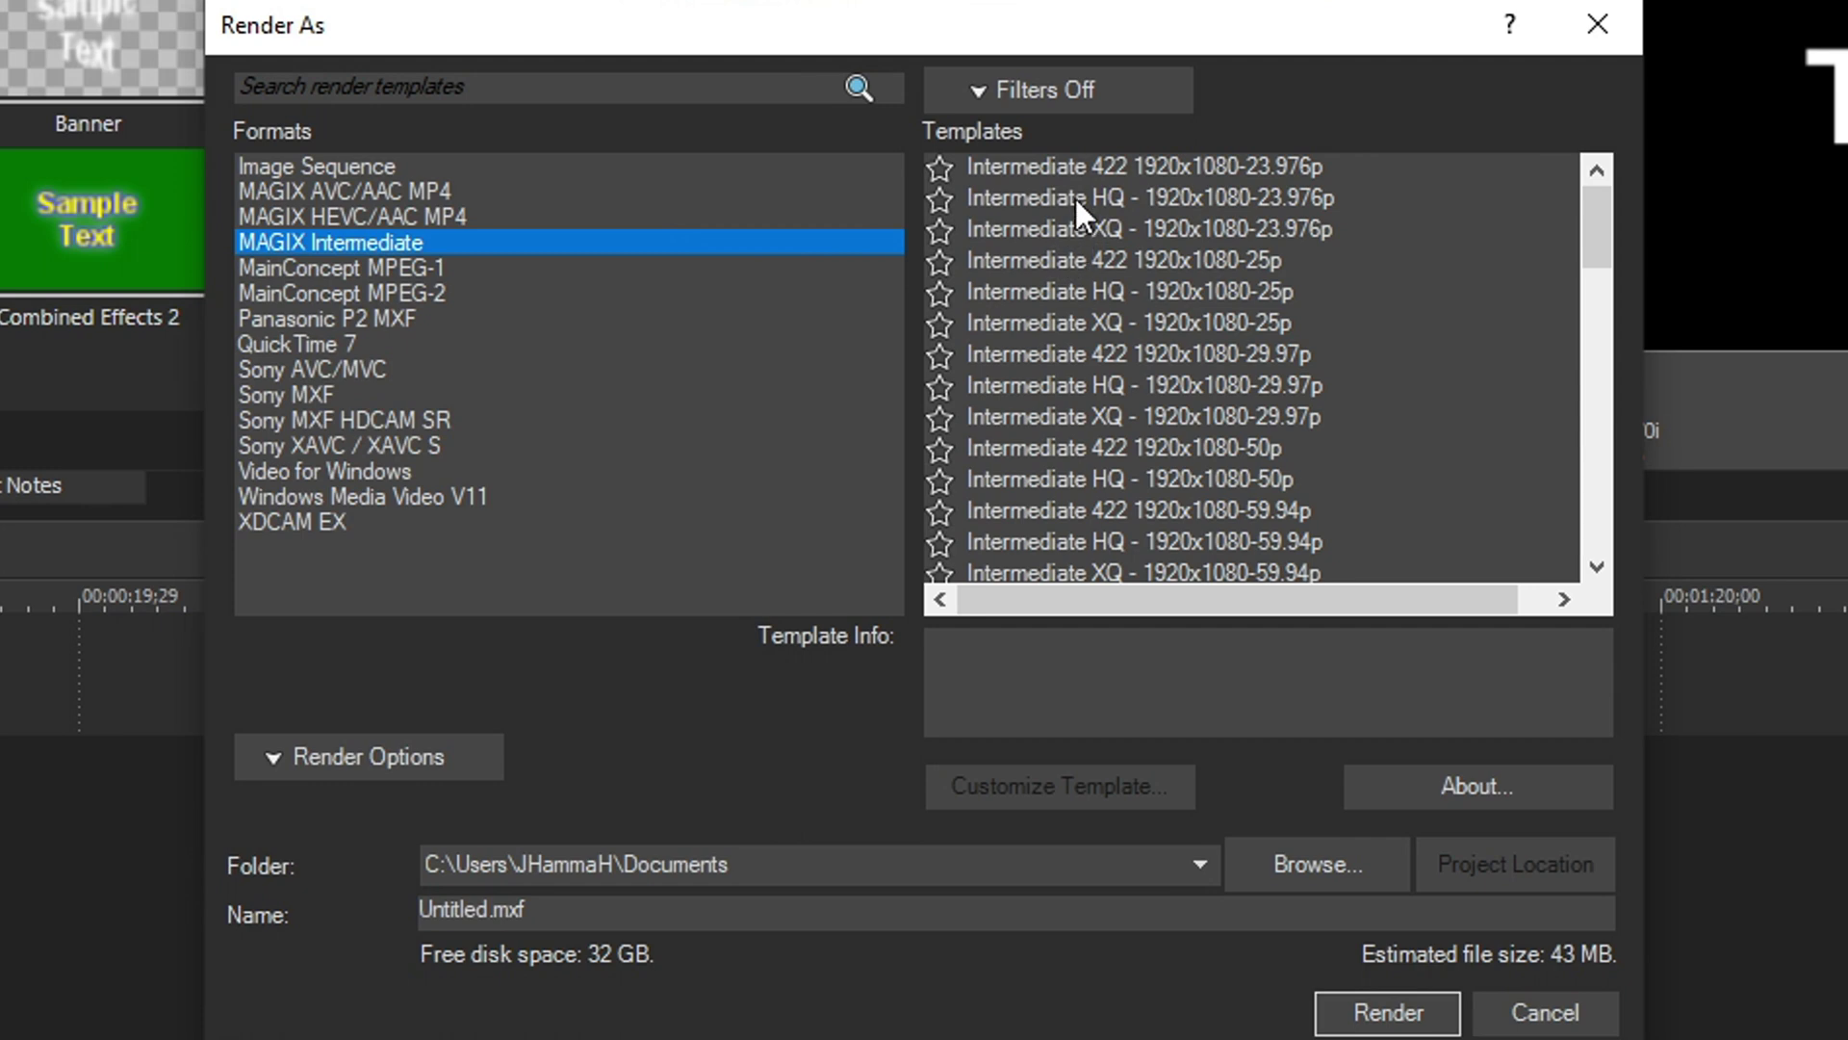
click(1071, 166)
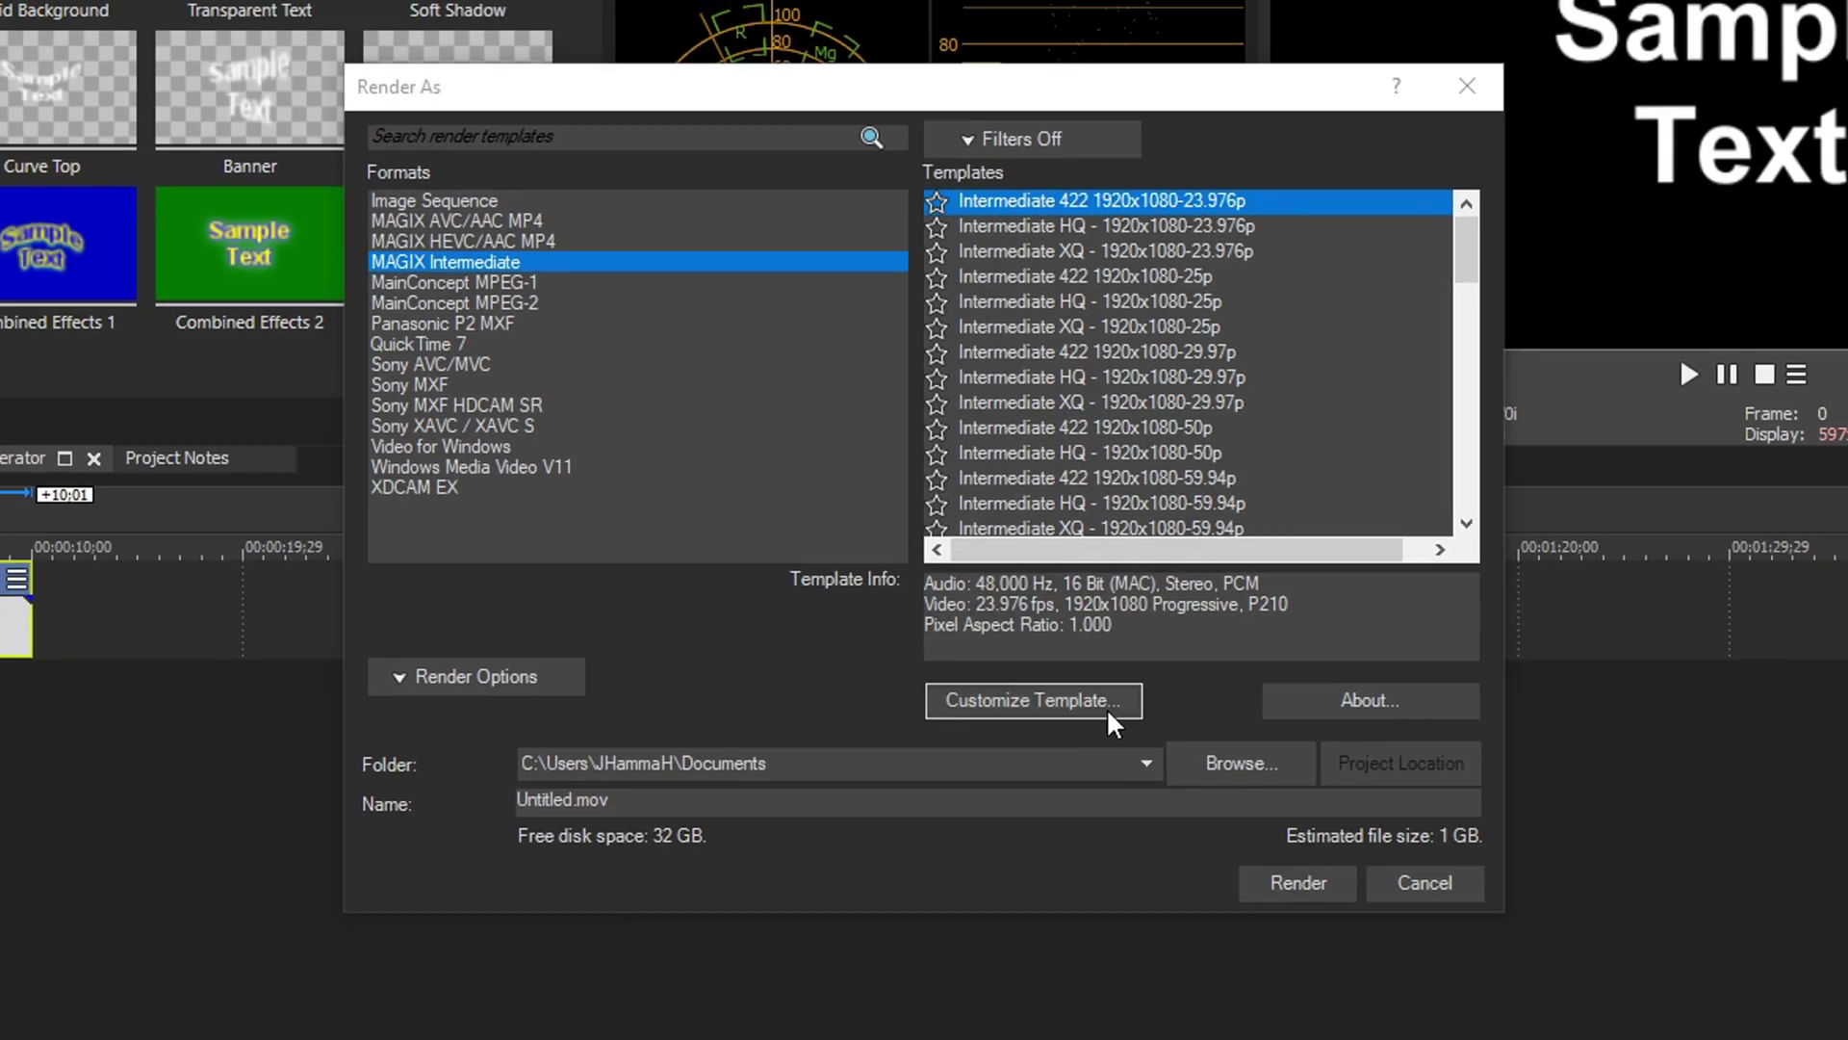
- In the template's custom settings, set a custom frame size of 5120 x 2160
click(1097, 755)
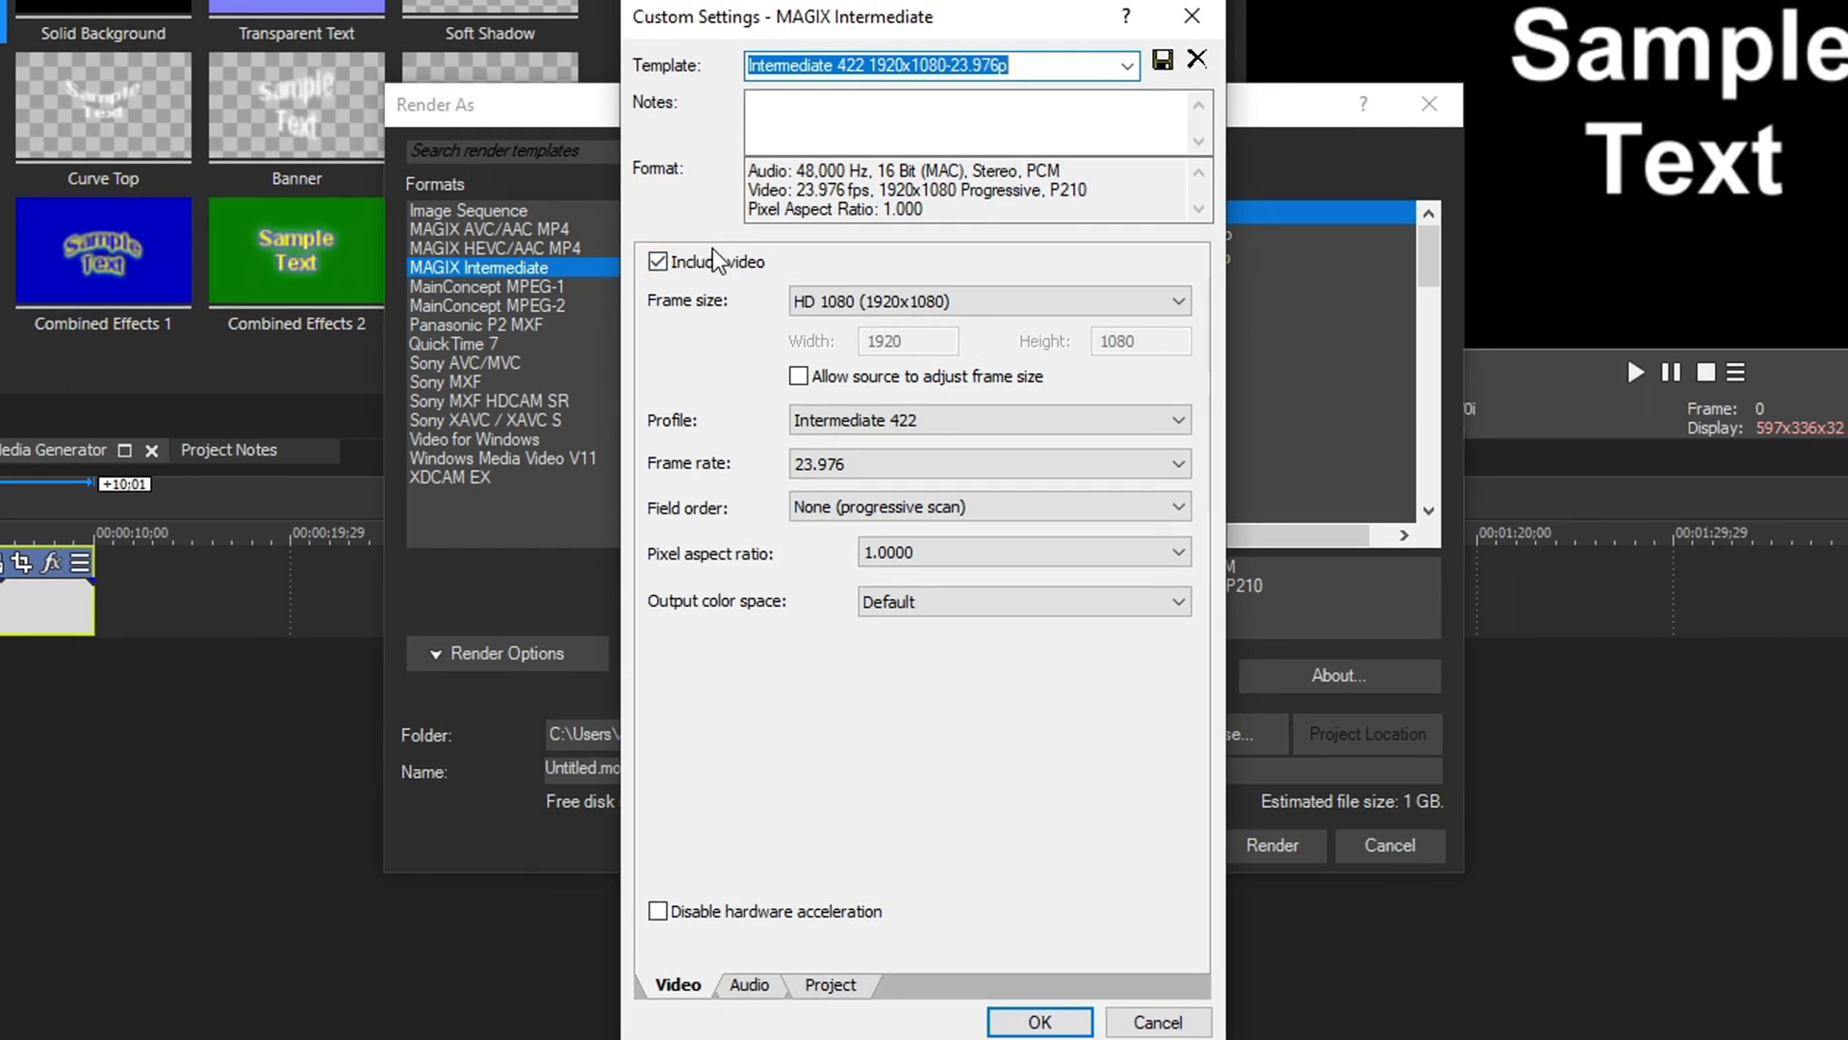
click(1113, 301)
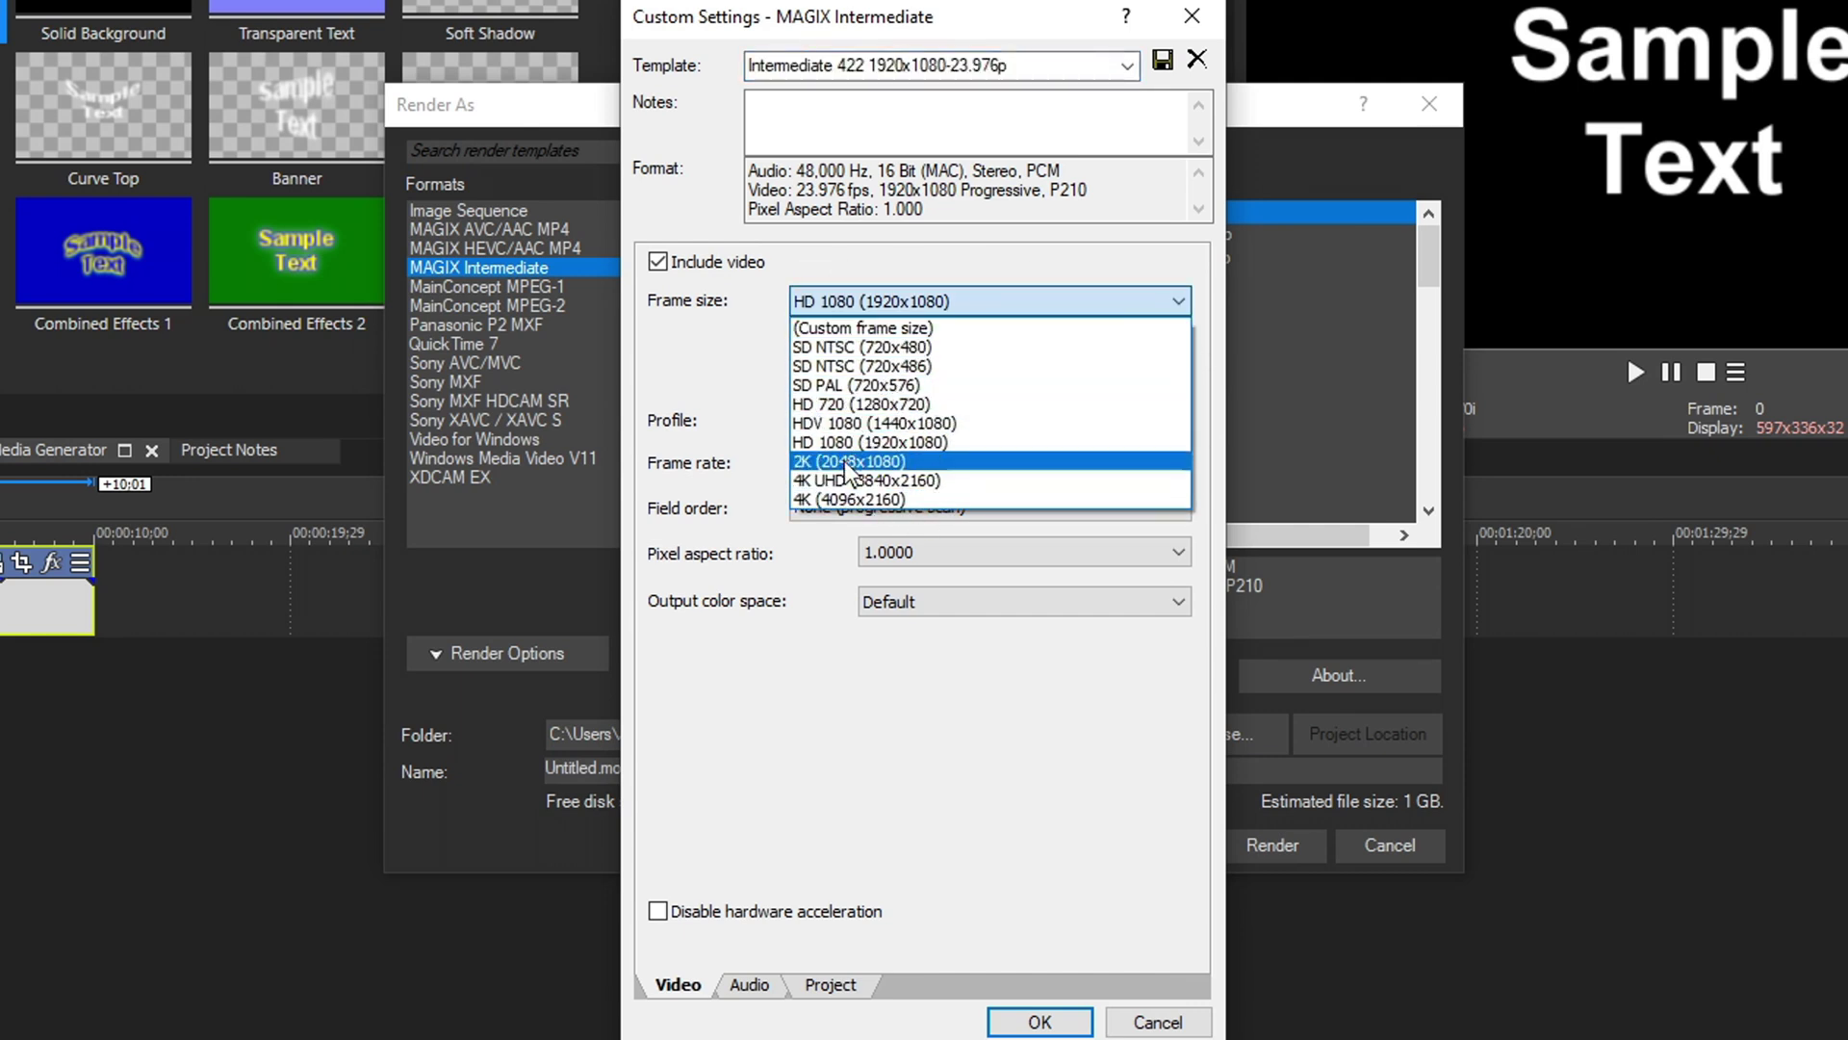
click(852, 328)
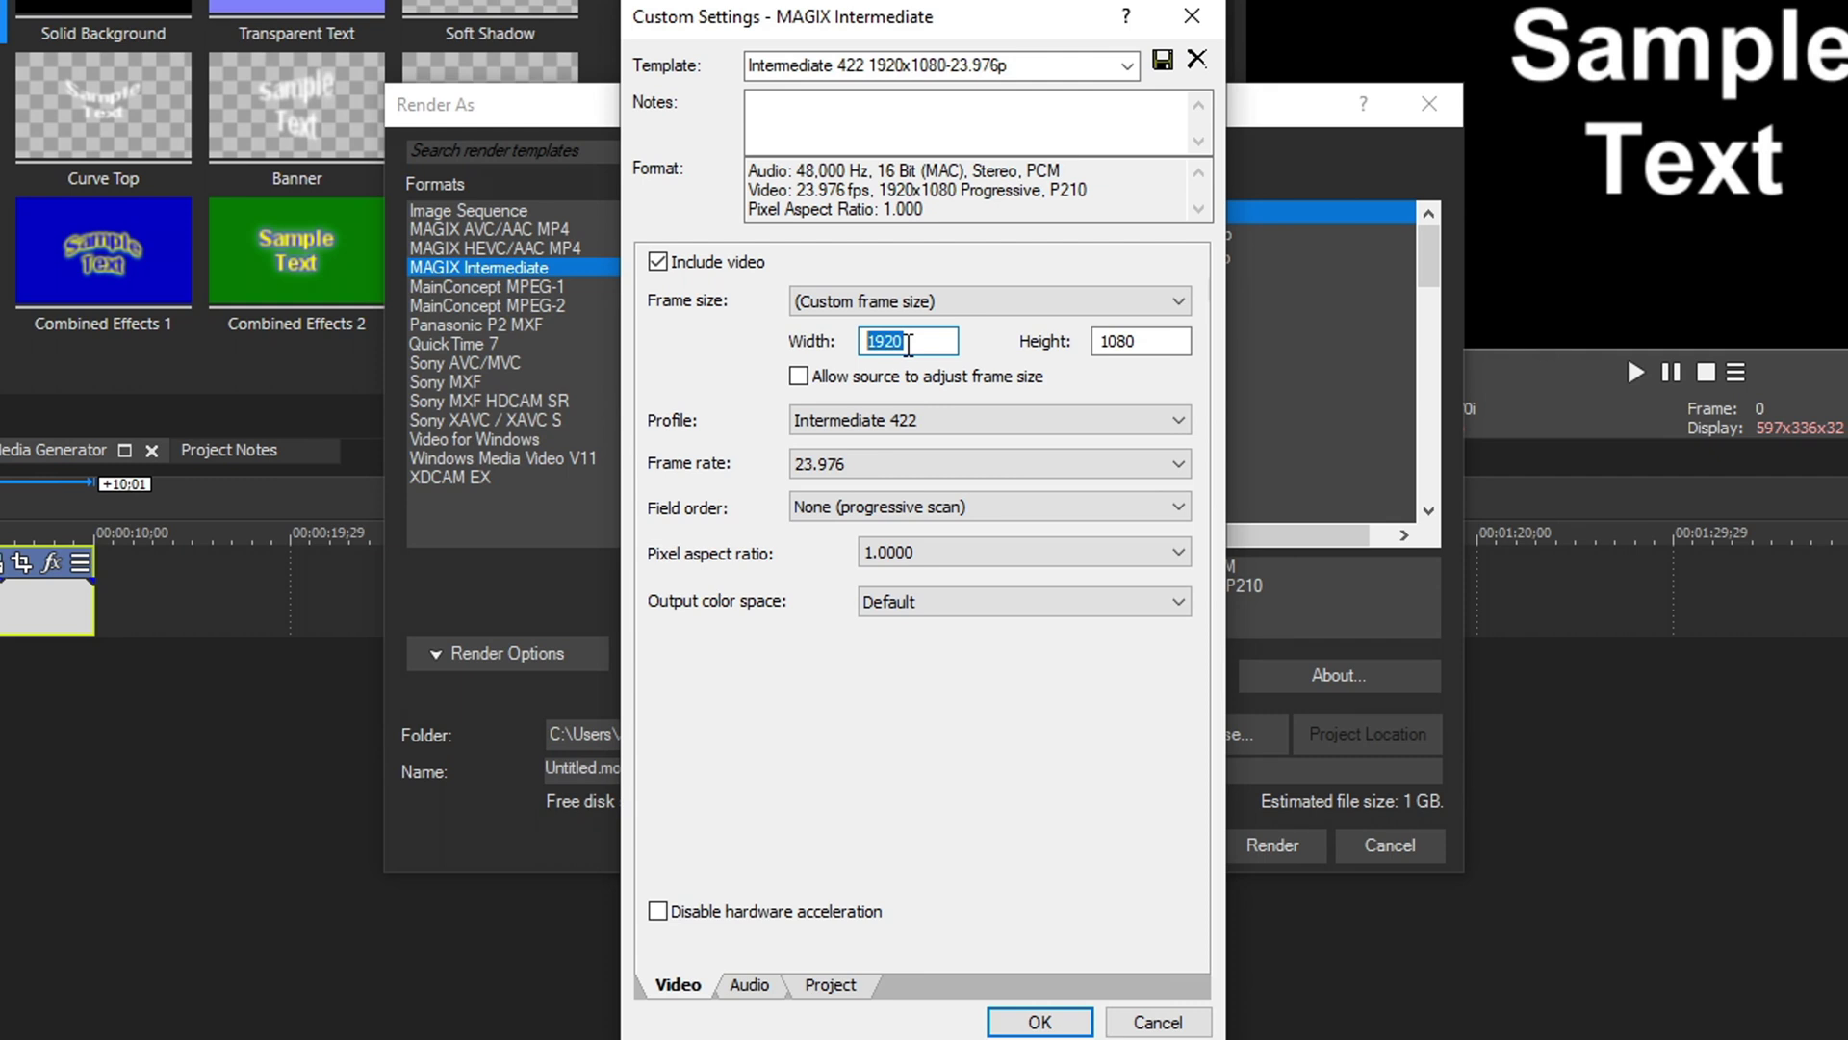
text(5120)
key(Tab)
drag(905, 342, 859, 342)
key(Tab)
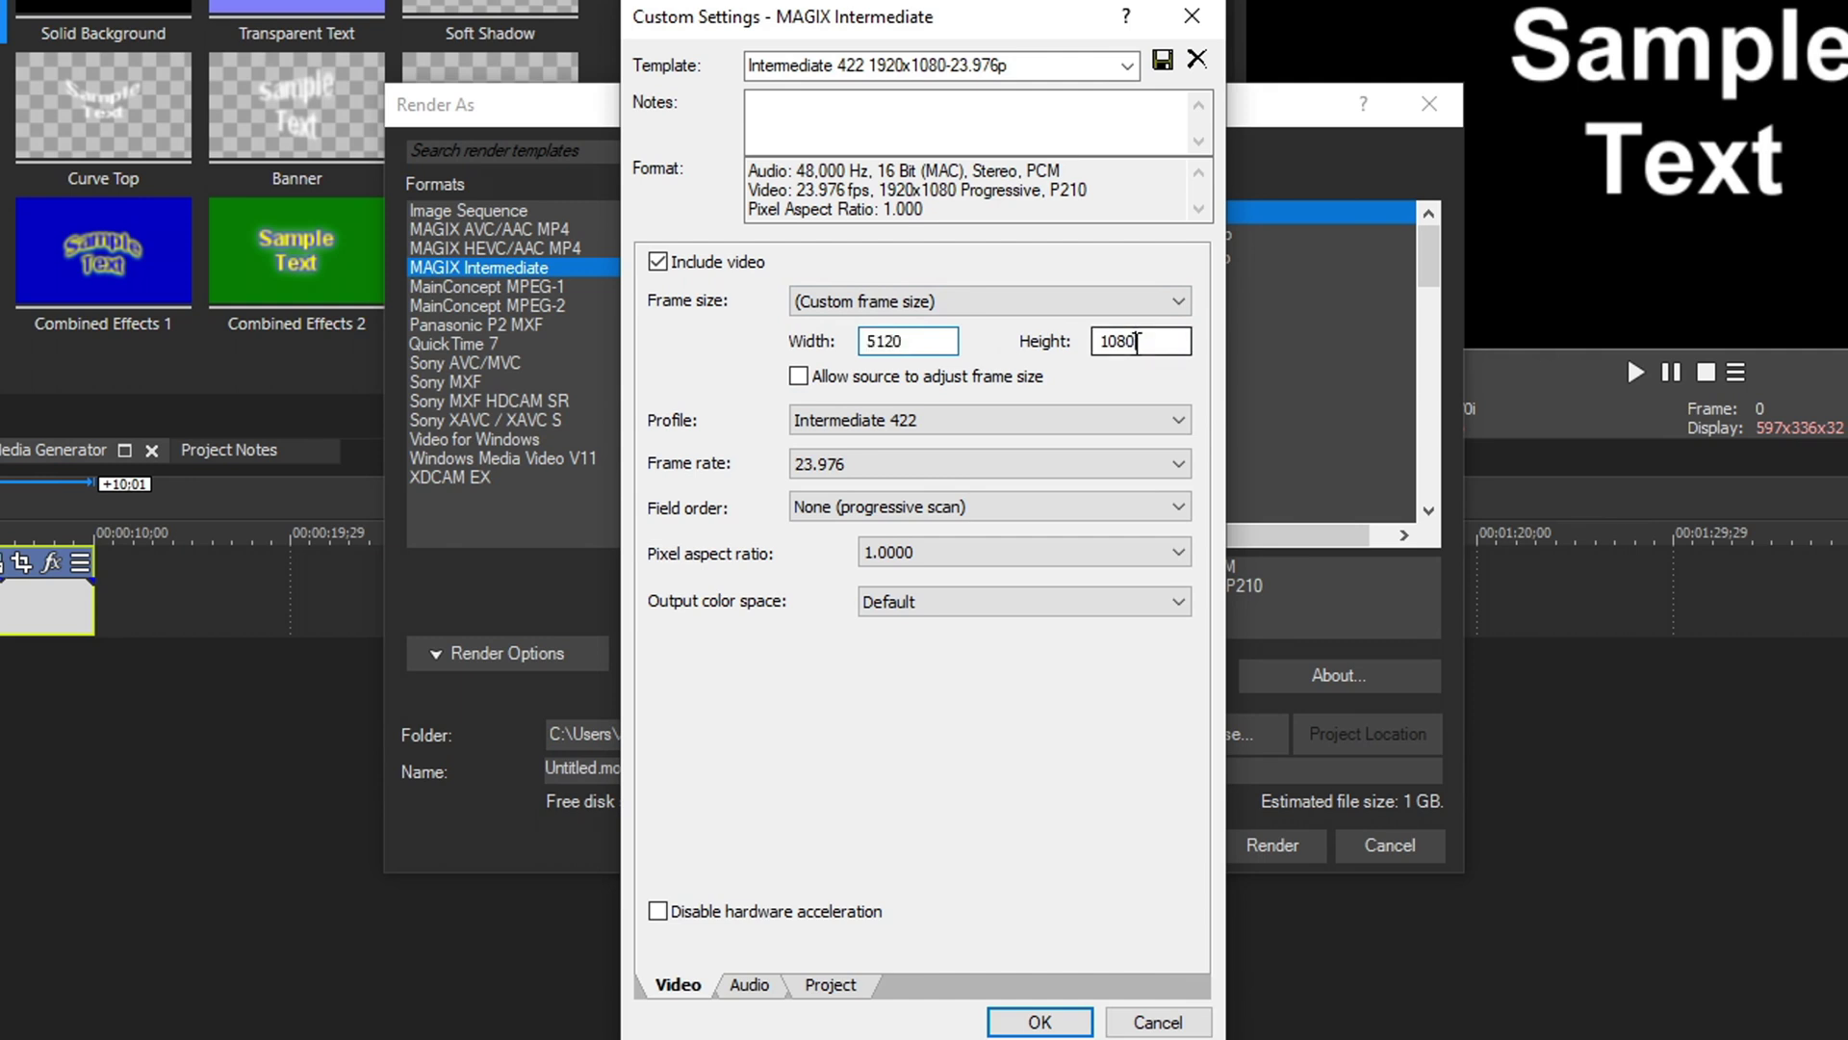
text(2160)
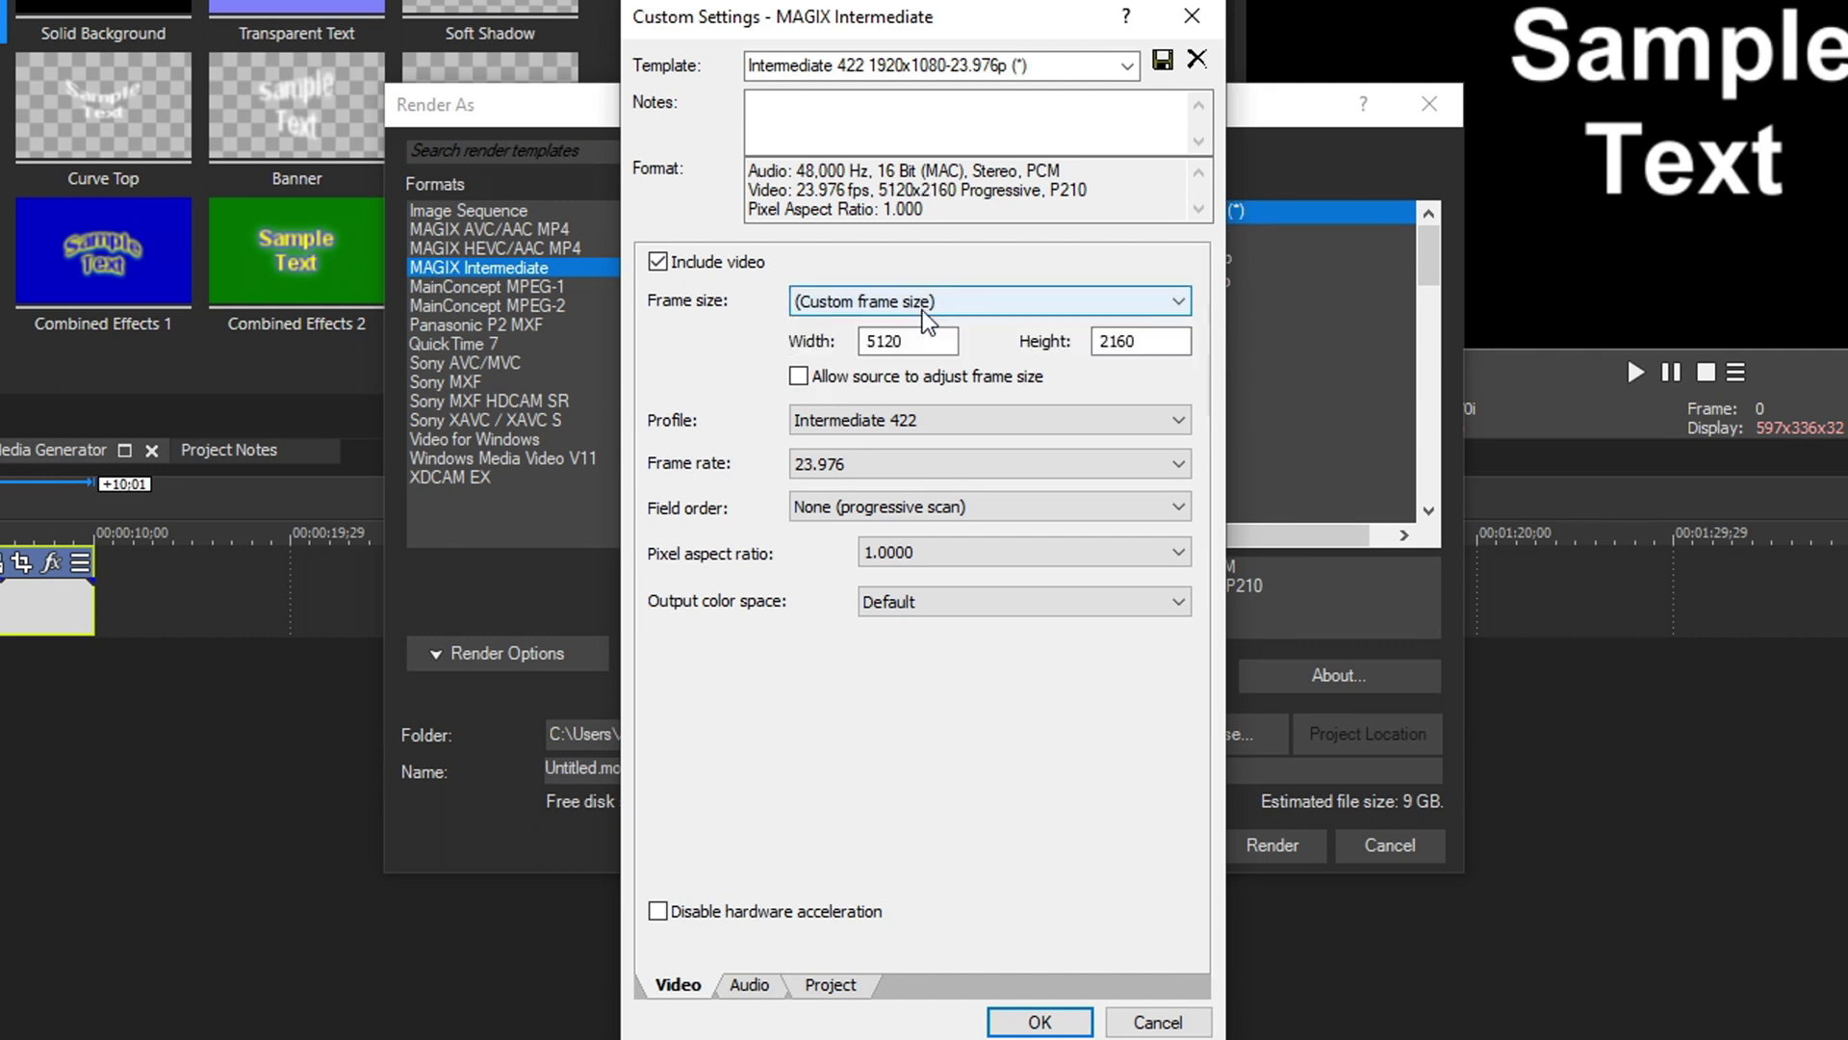
click(919, 303)
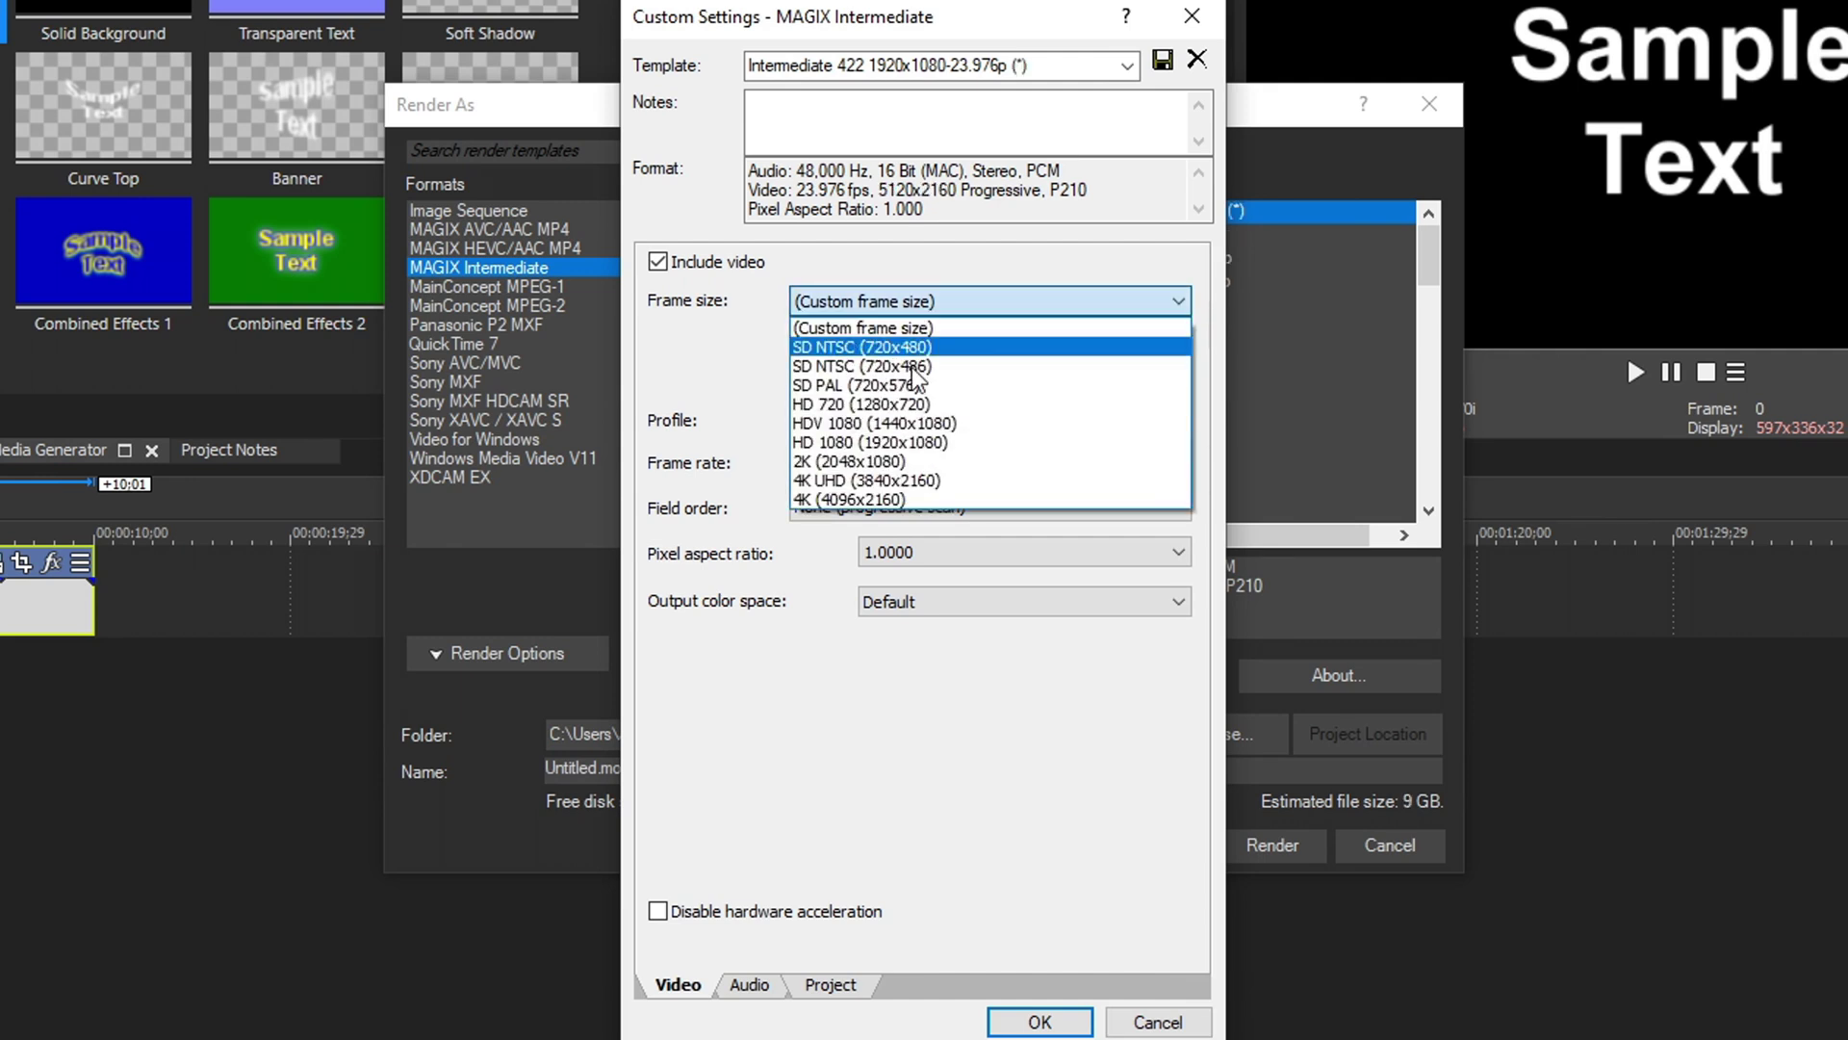
- Switch the frame size back to the HD 1080 (1920x1080) preset
click(881, 443)
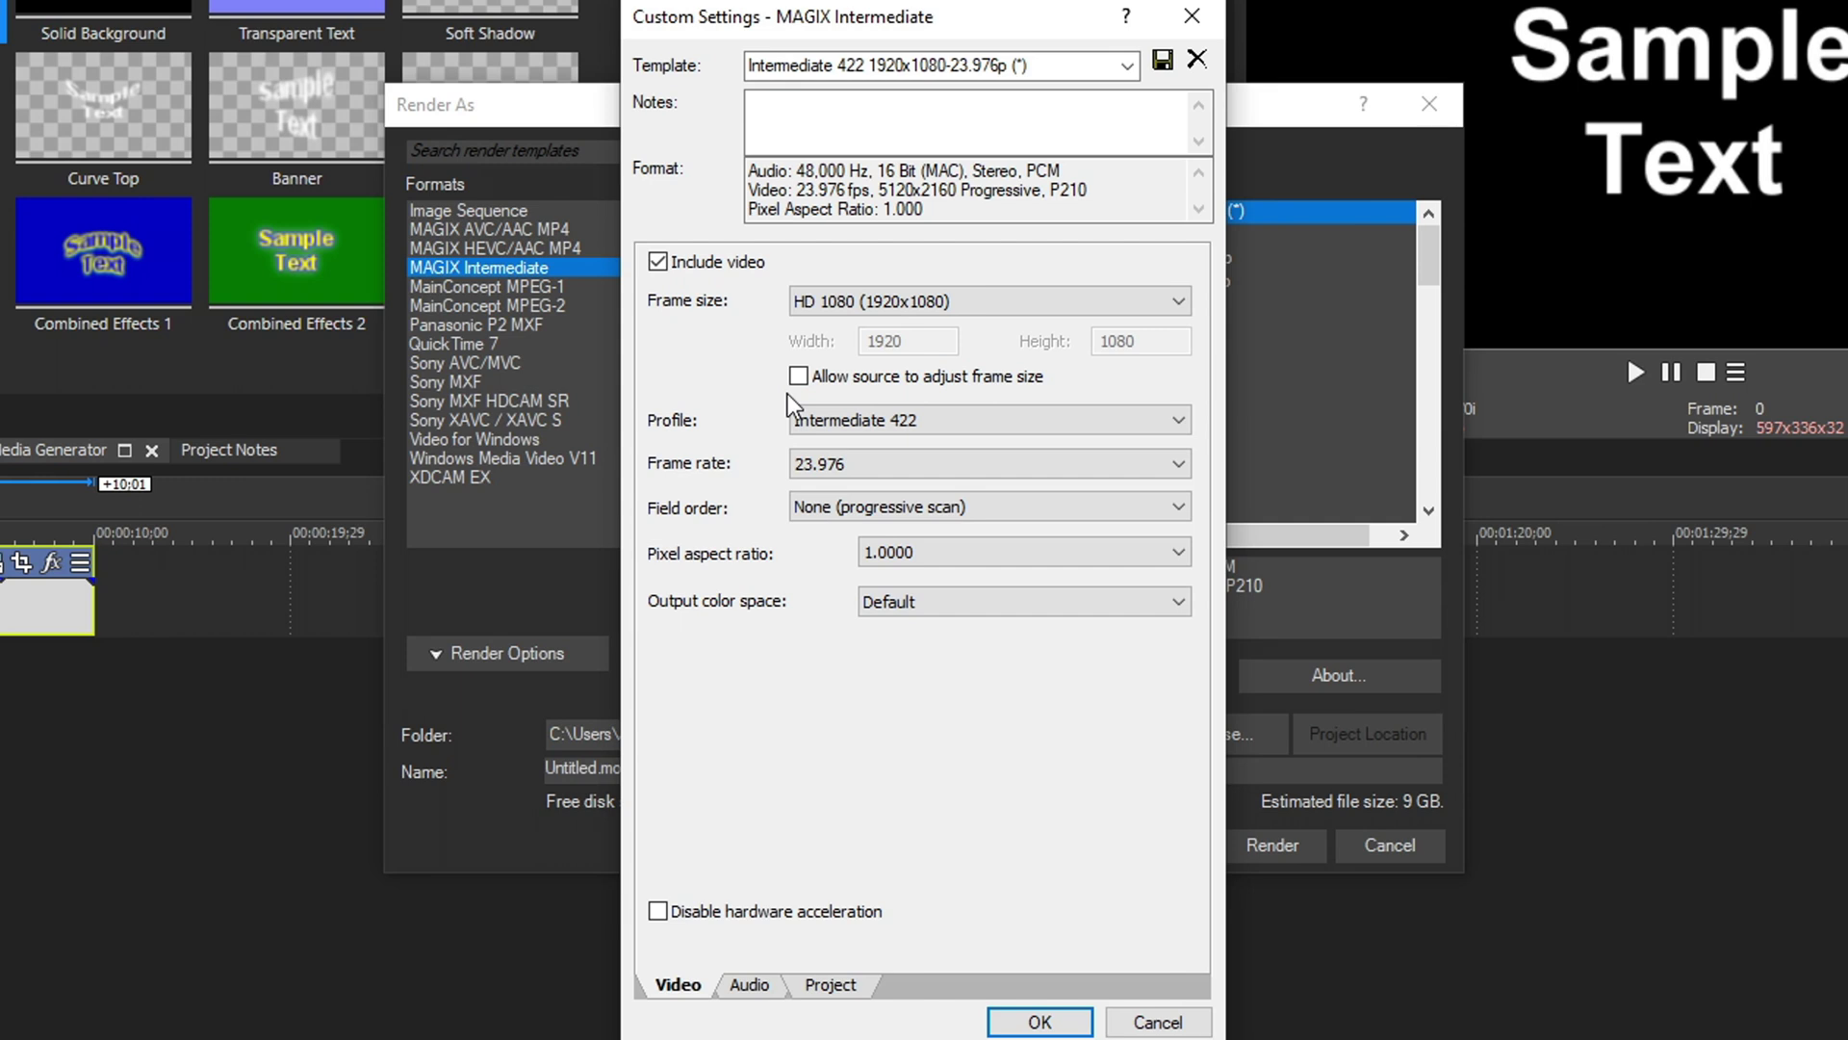
click(949, 416)
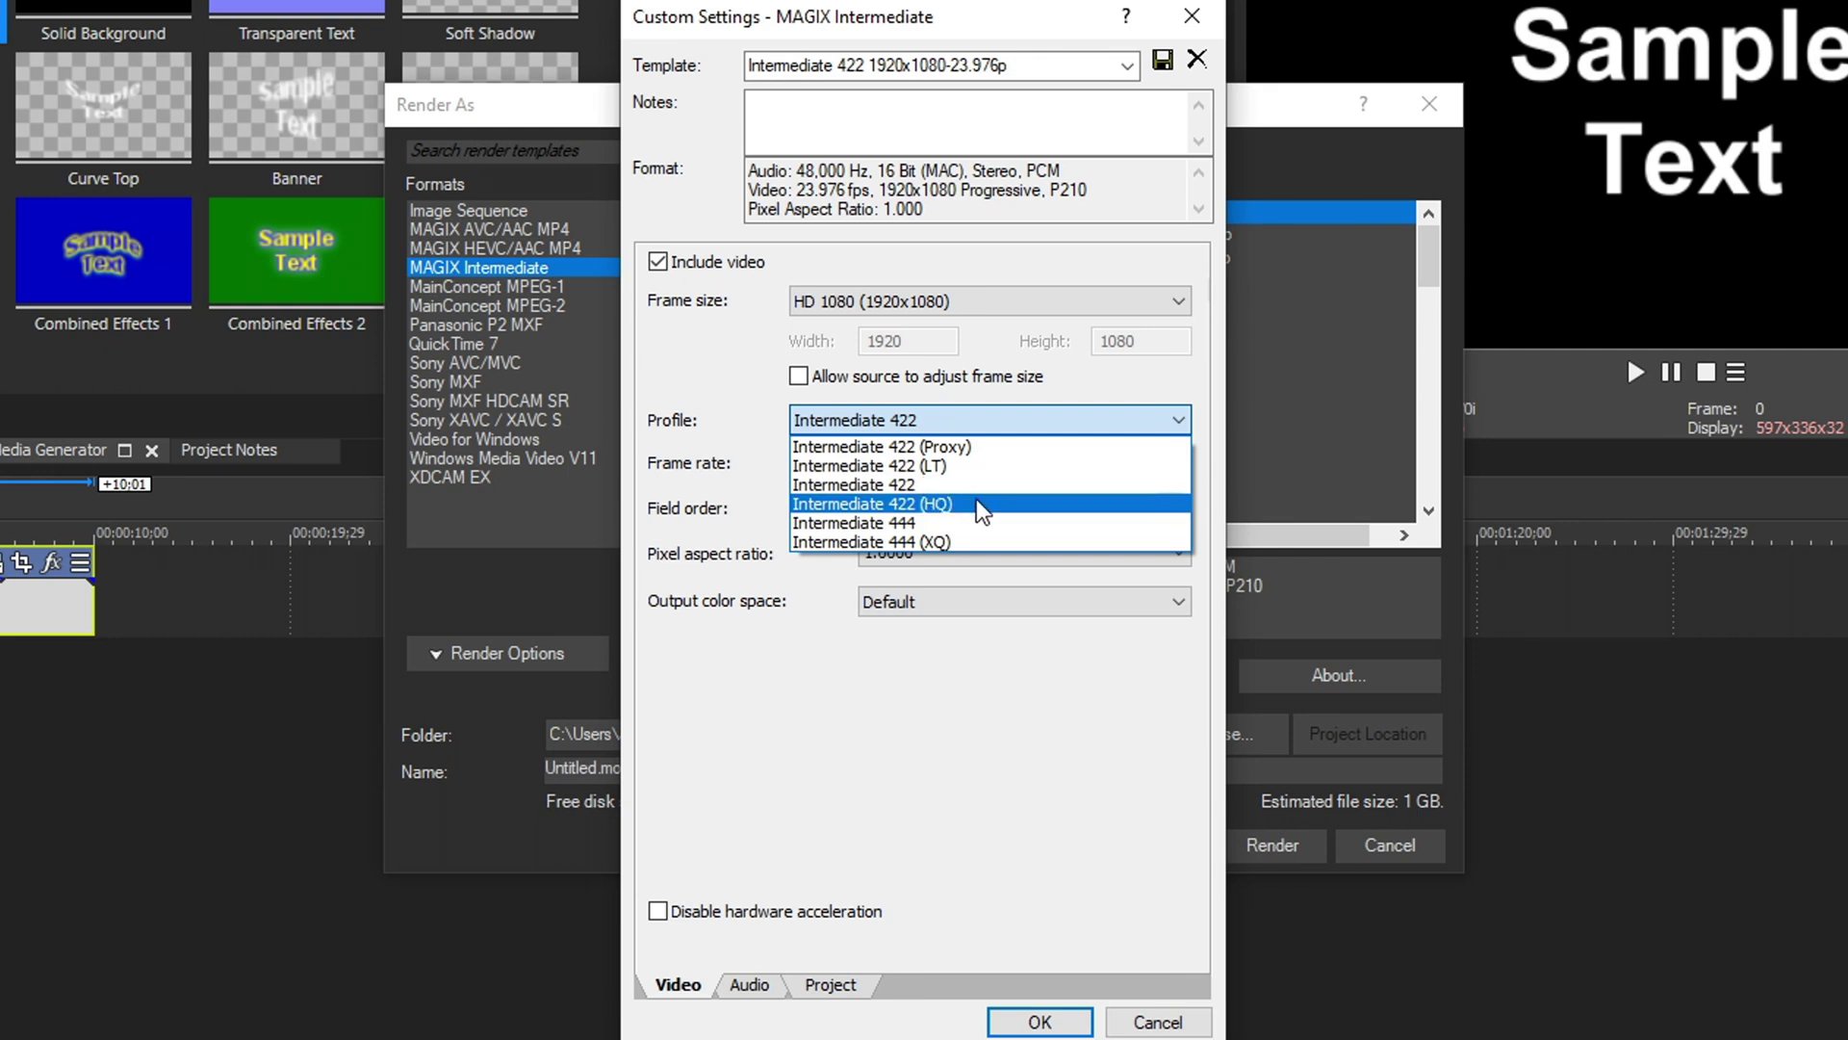
- Choose the Intermediate 422 (HQ) profile and try a 60.0 frame rate
click(976, 503)
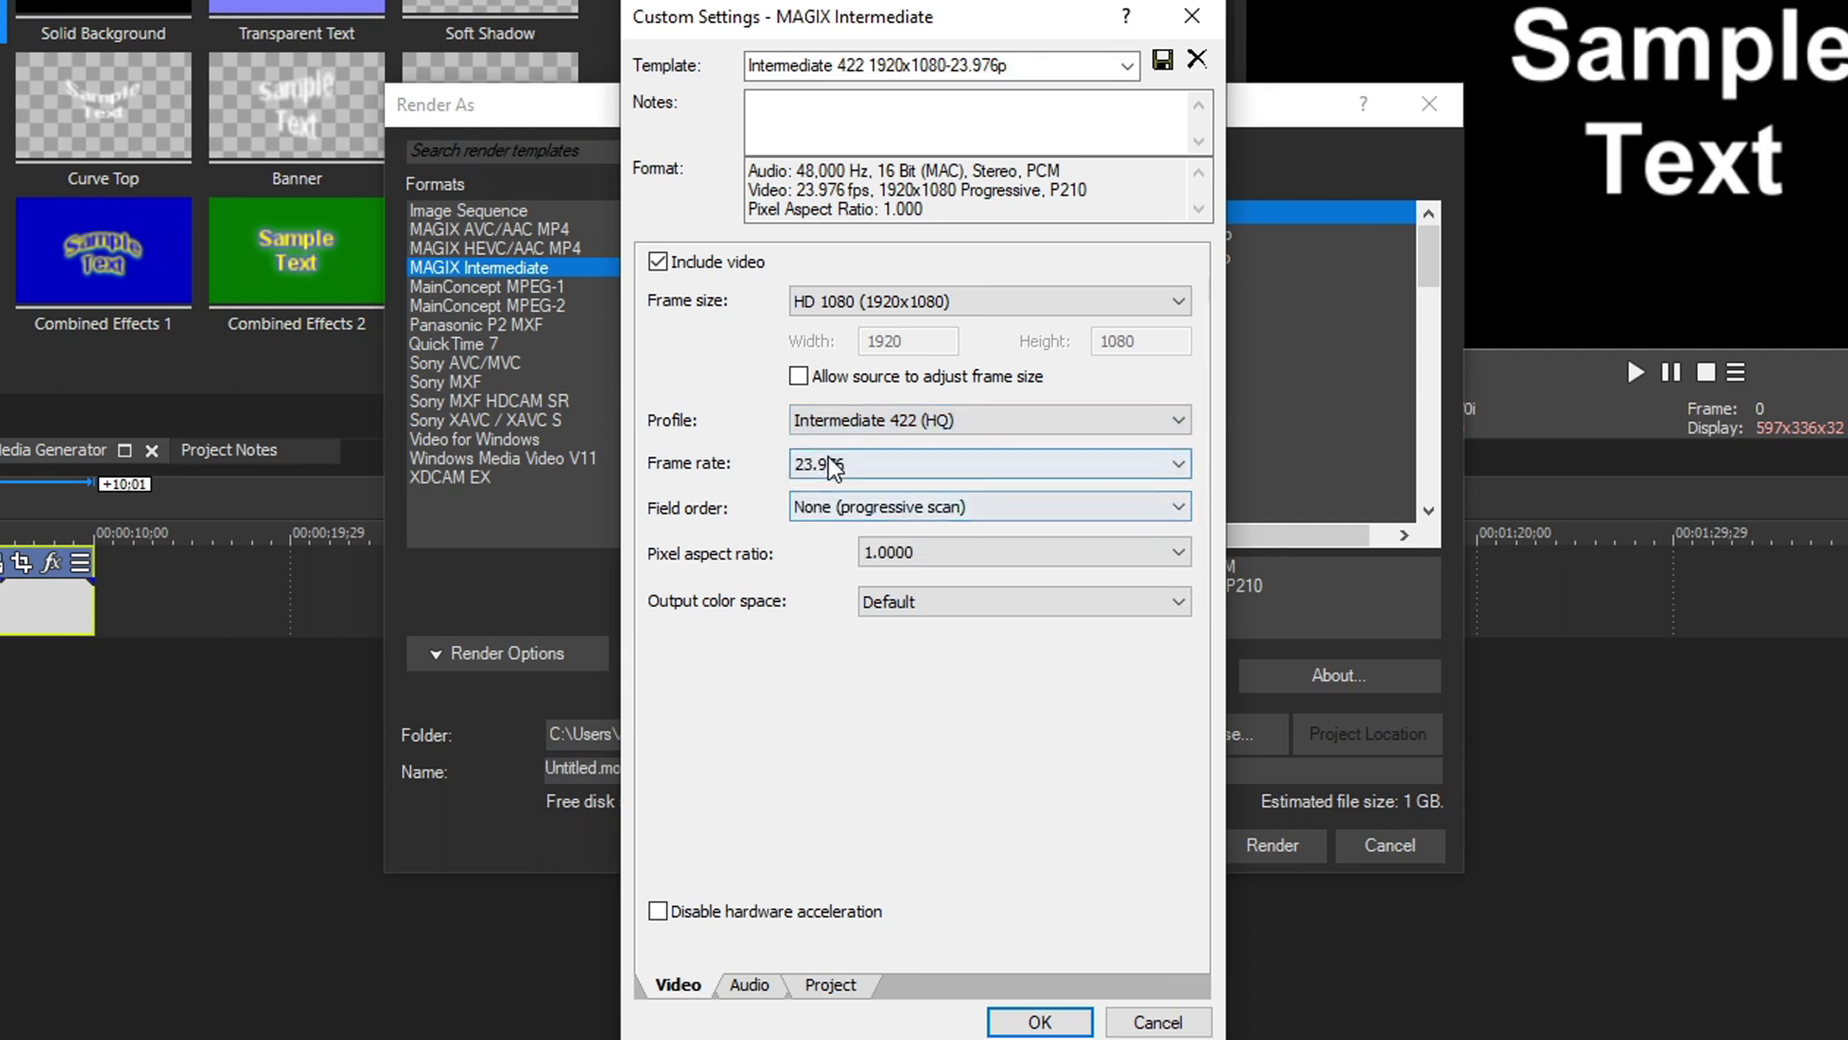
click(811, 470)
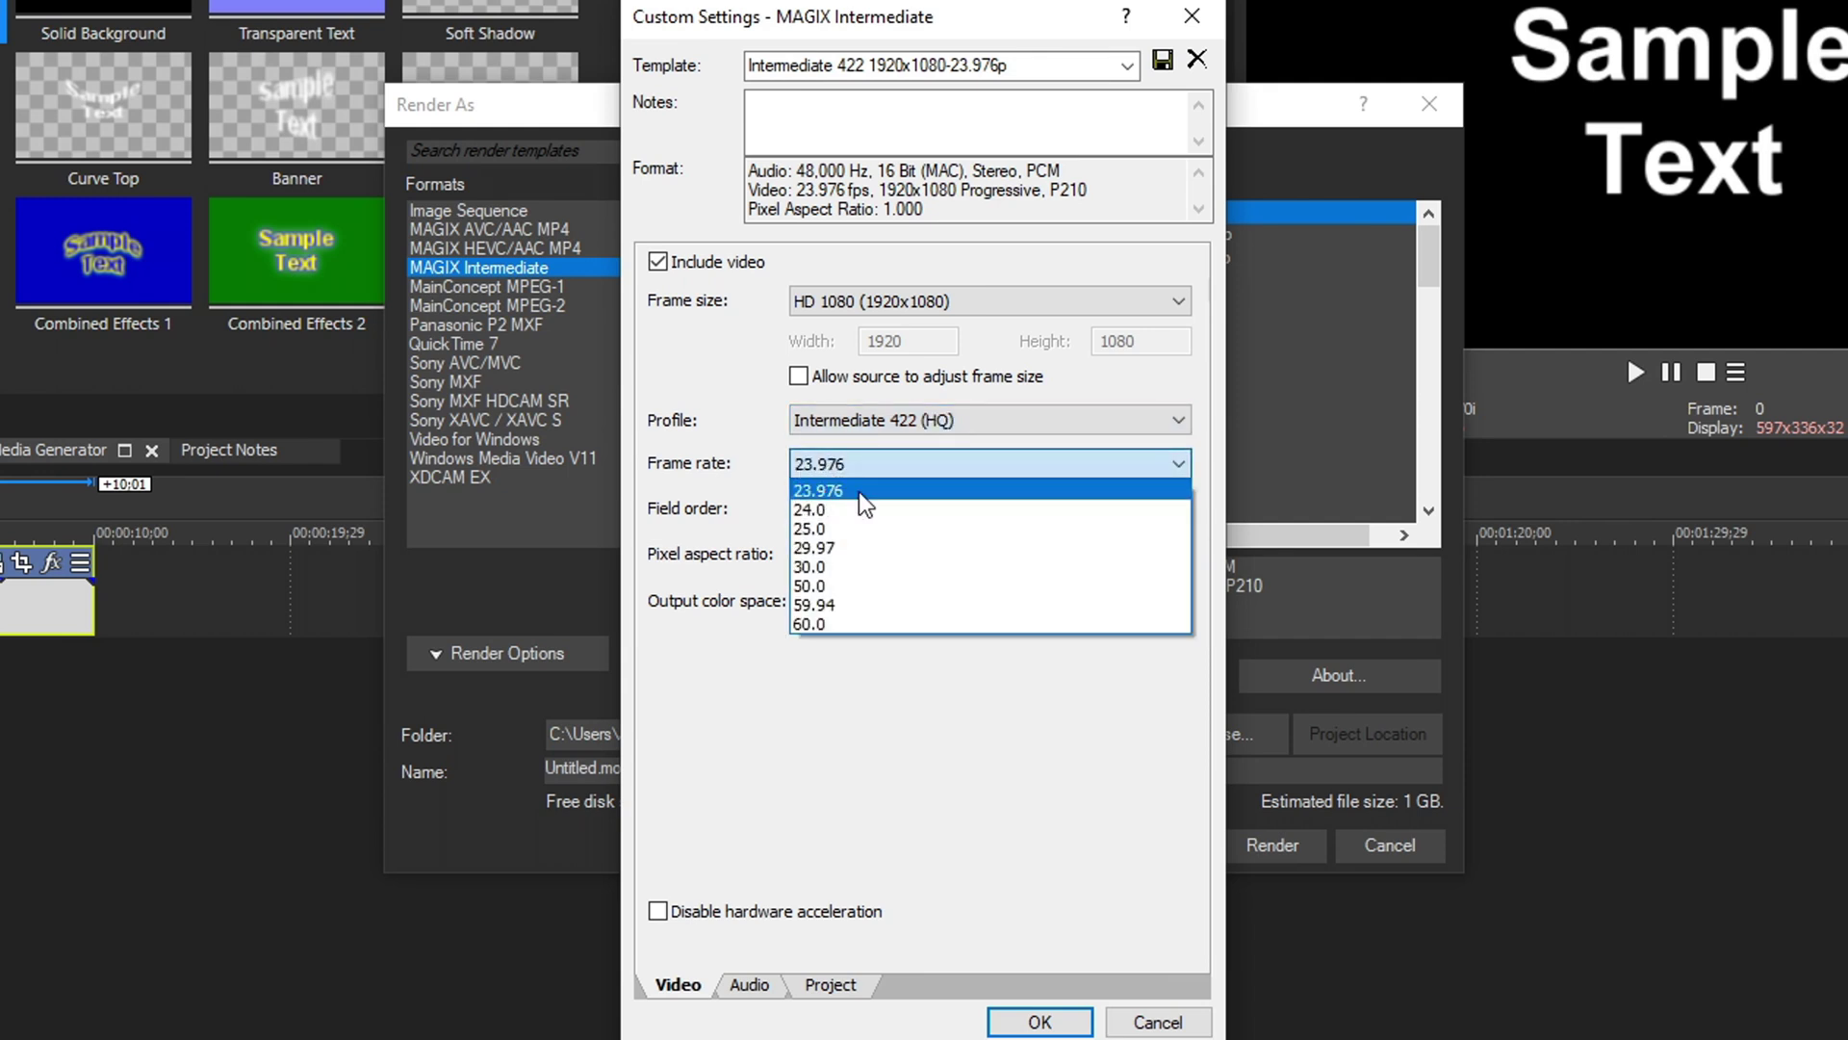
click(841, 620)
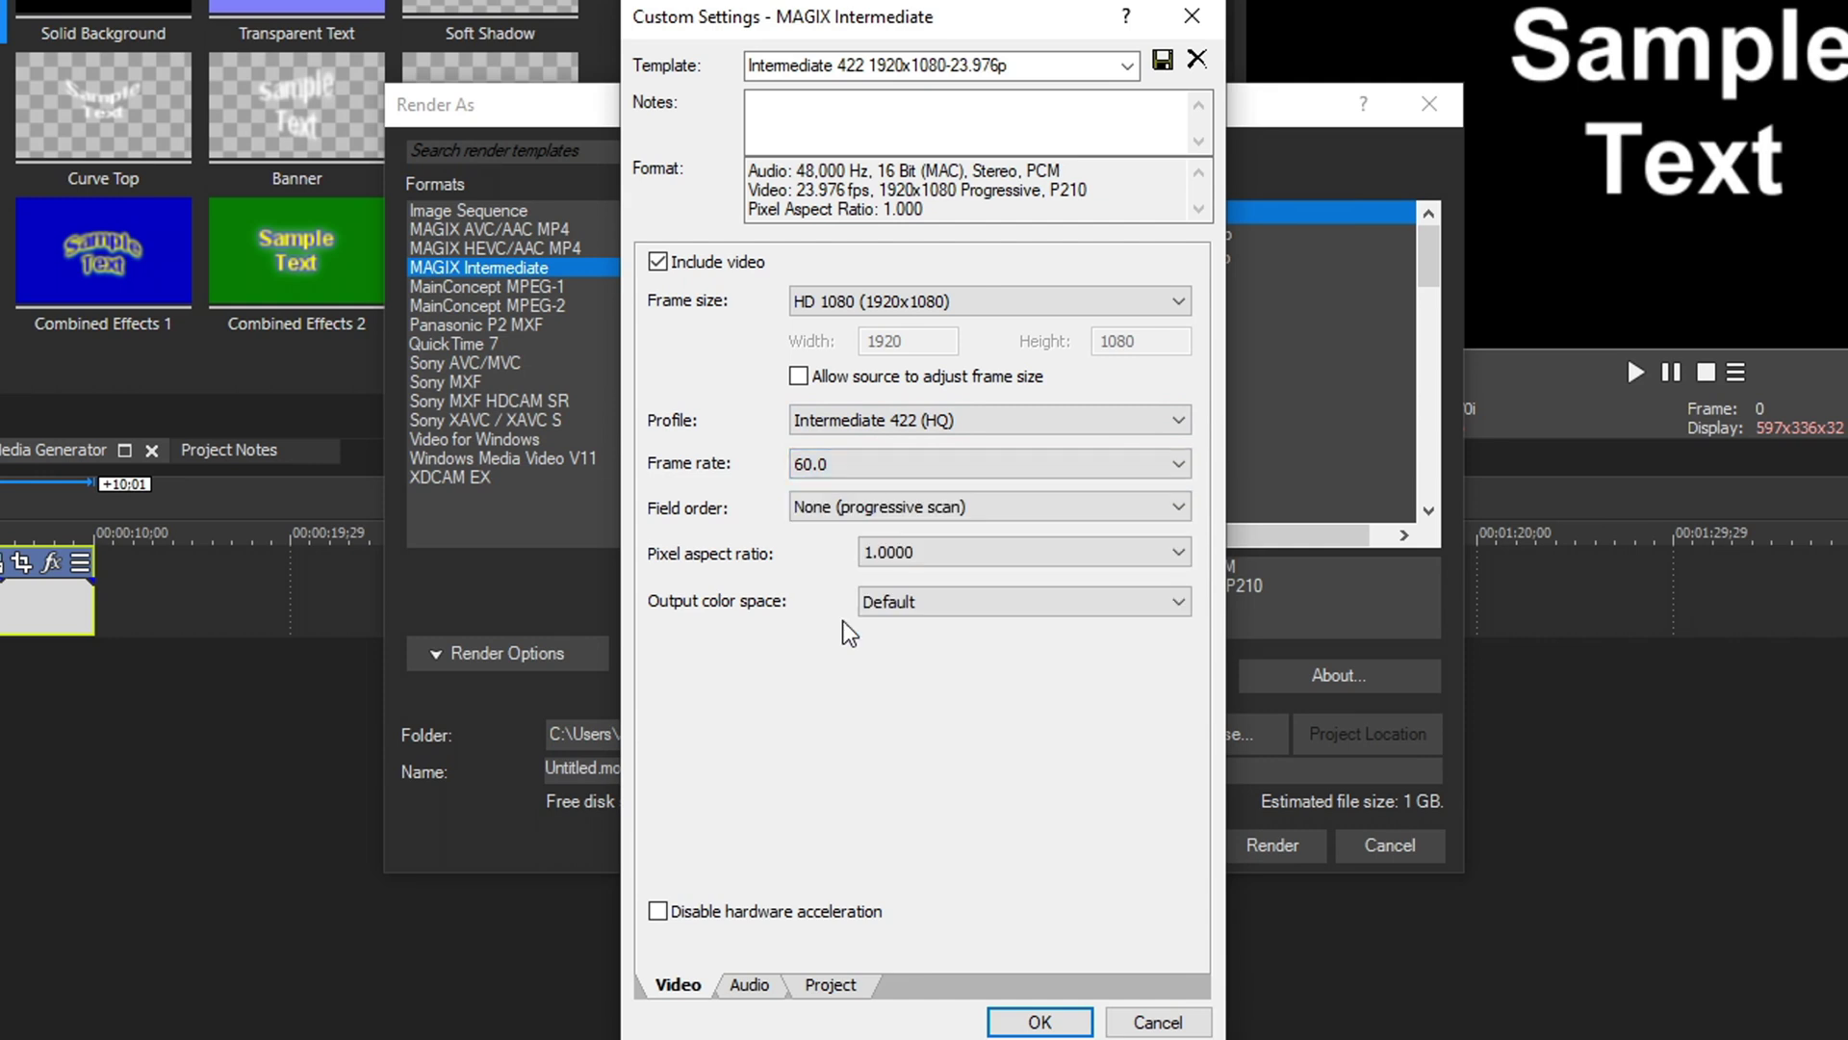
click(957, 419)
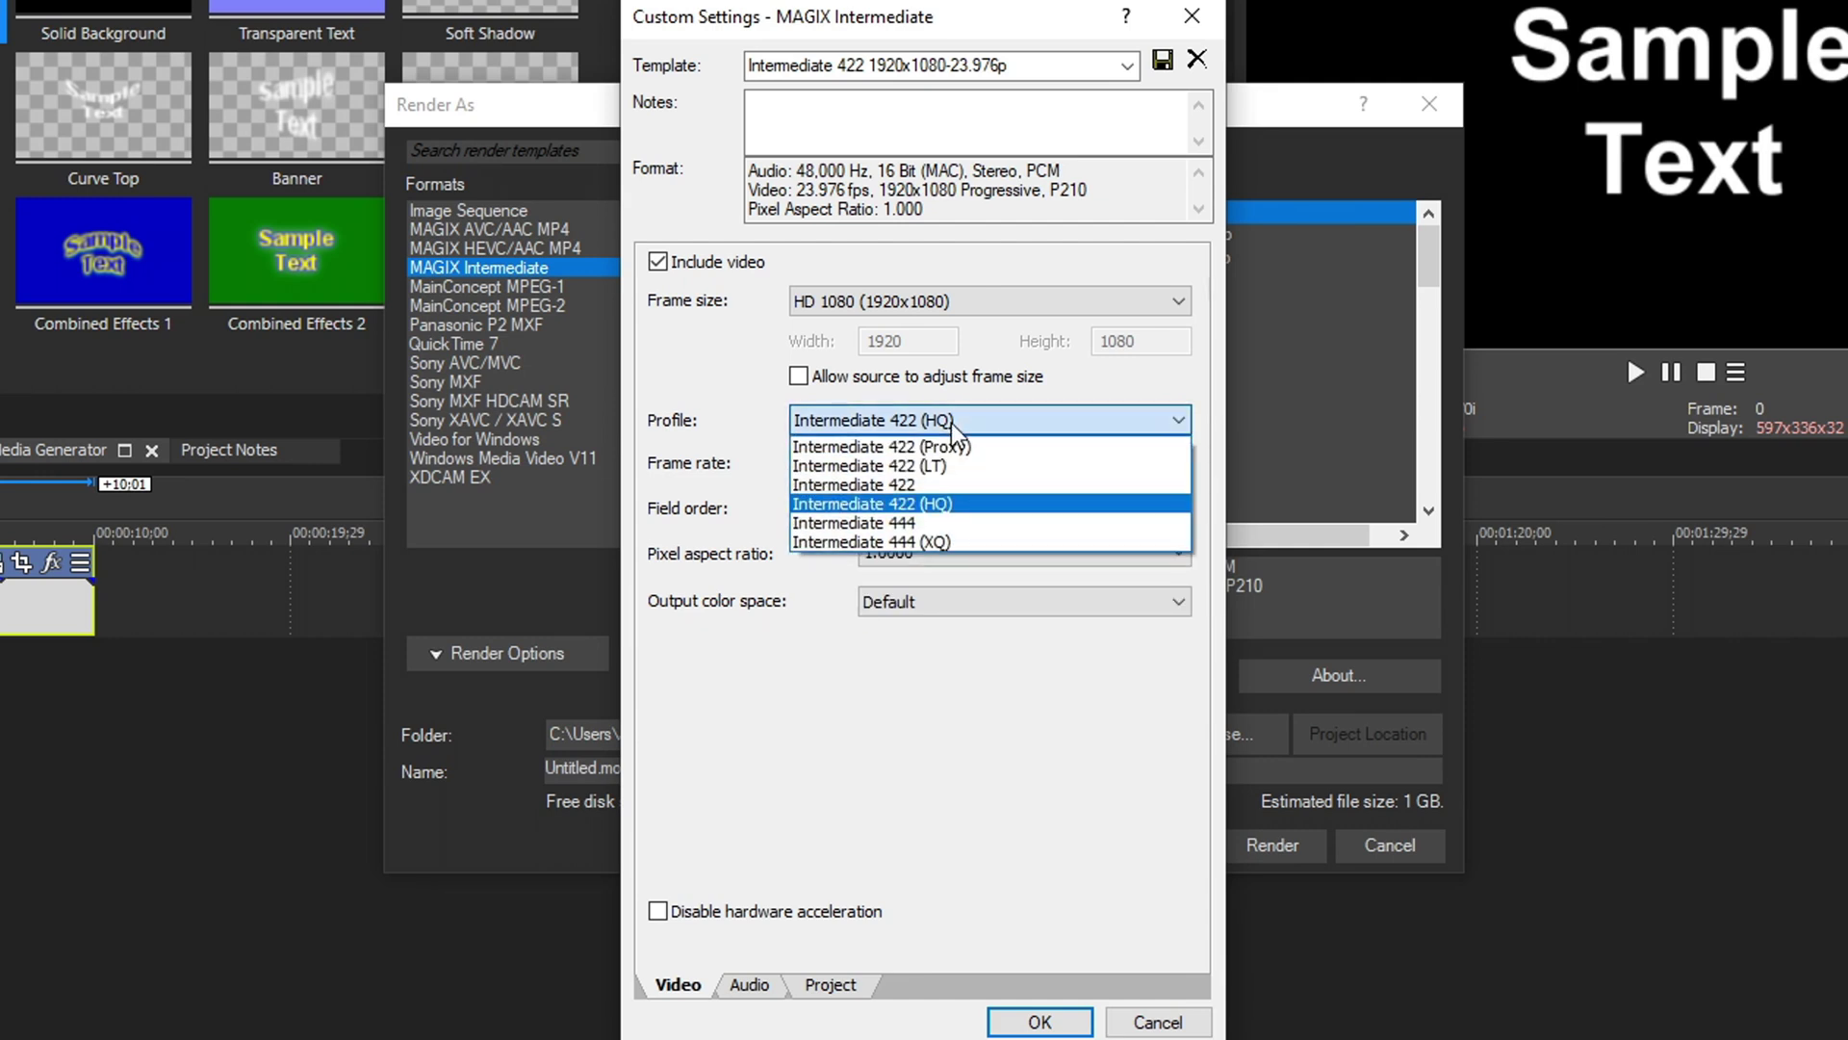
click(983, 506)
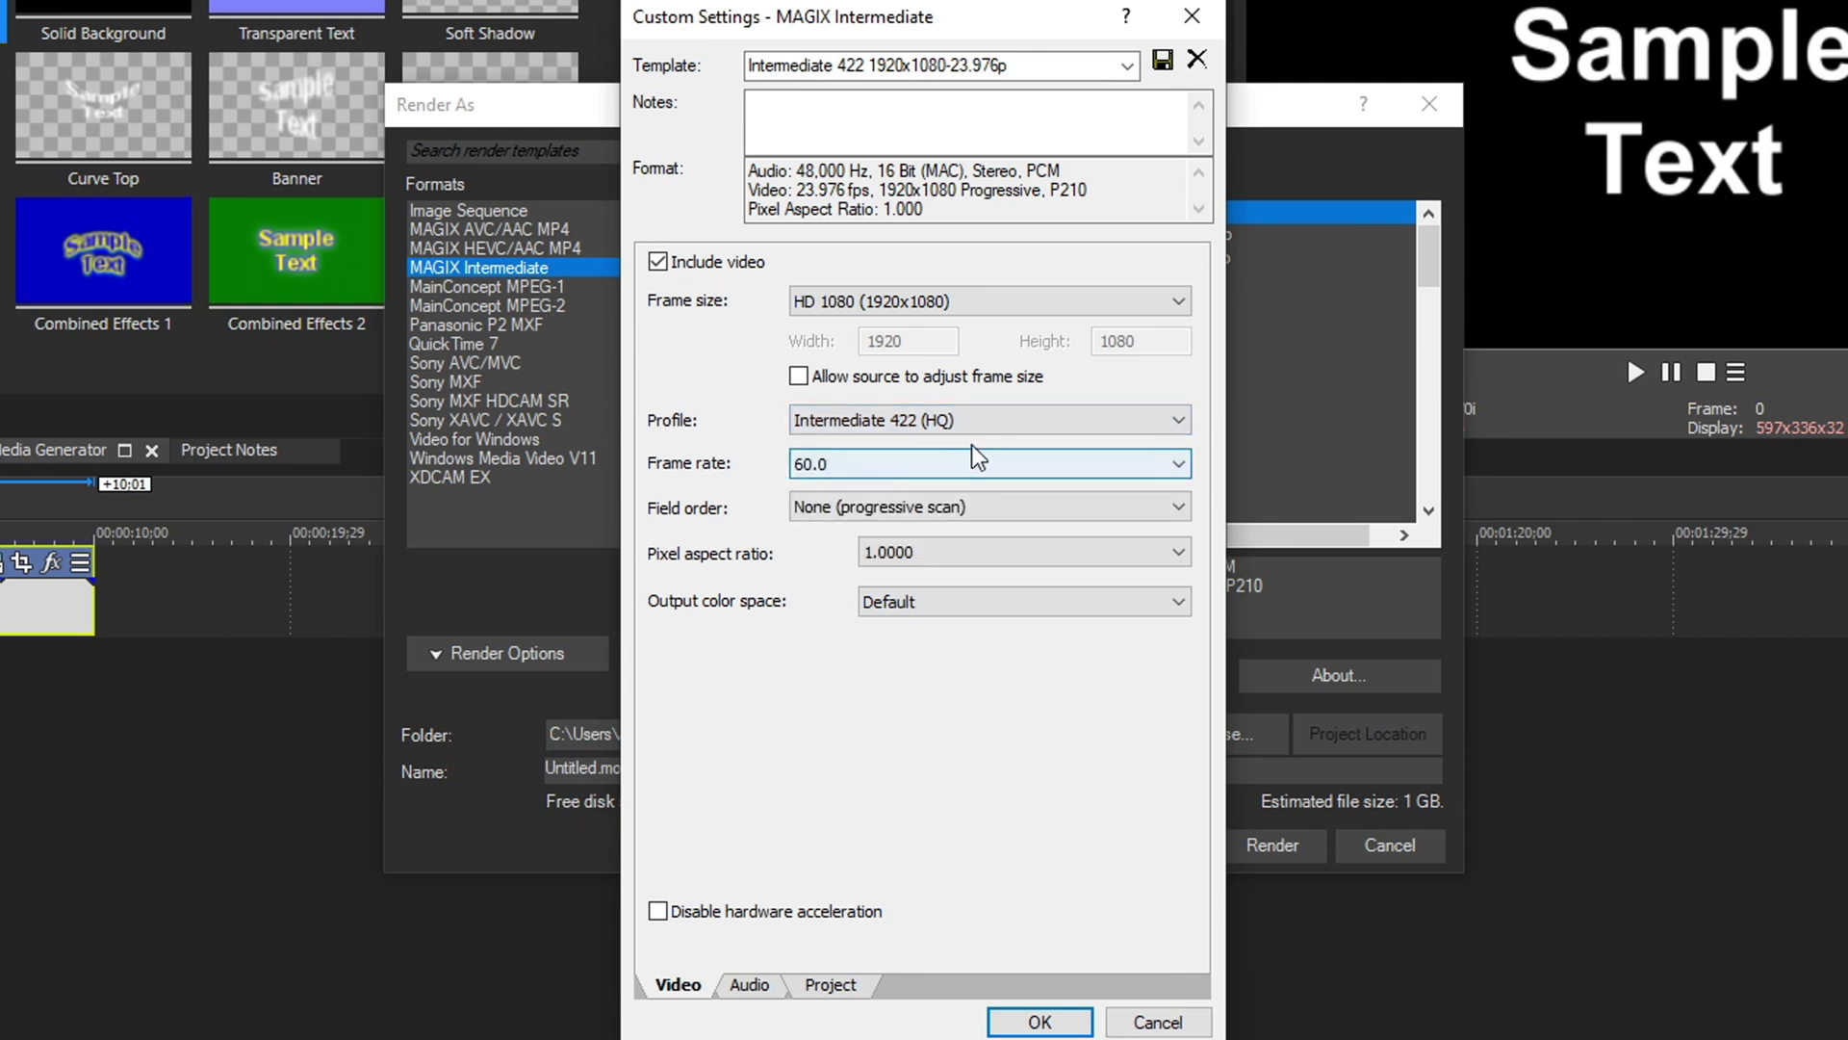
- Return the frame rate to 23.976 while keeping the Intermediate 422 (HQ) profile
click(975, 421)
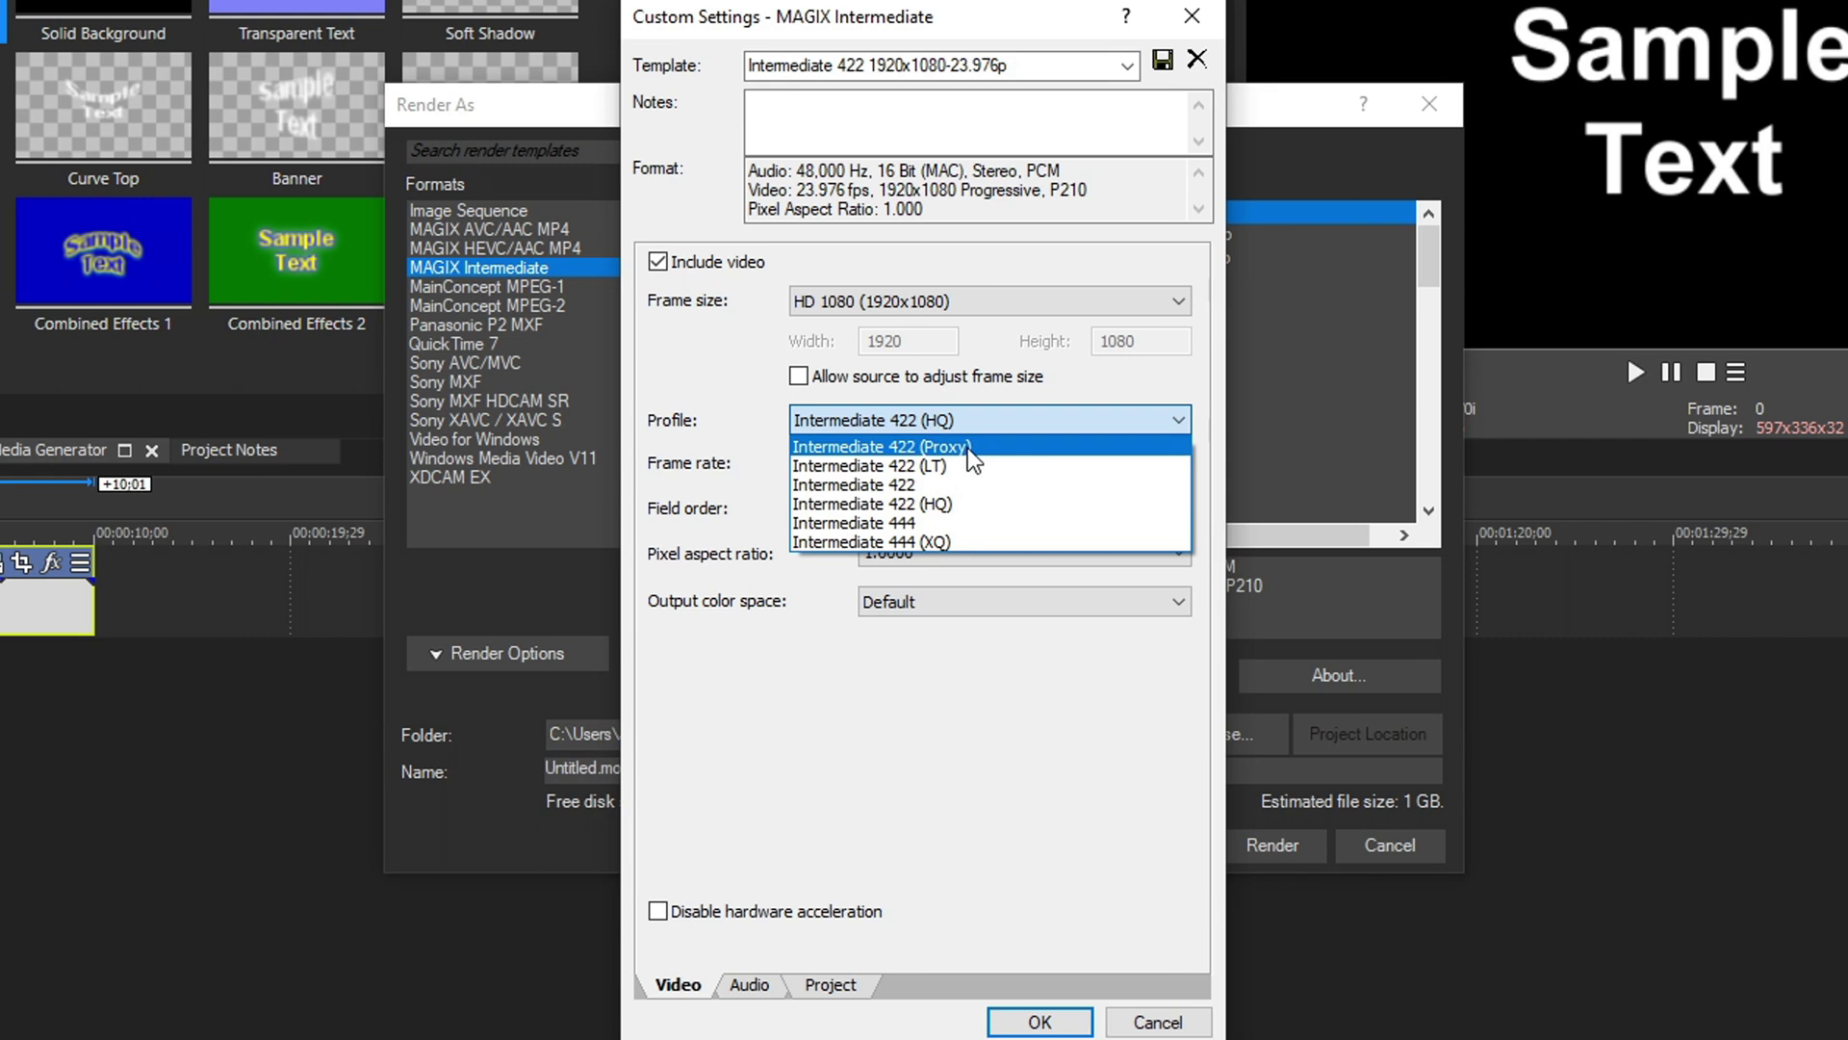
click(871, 504)
click(866, 463)
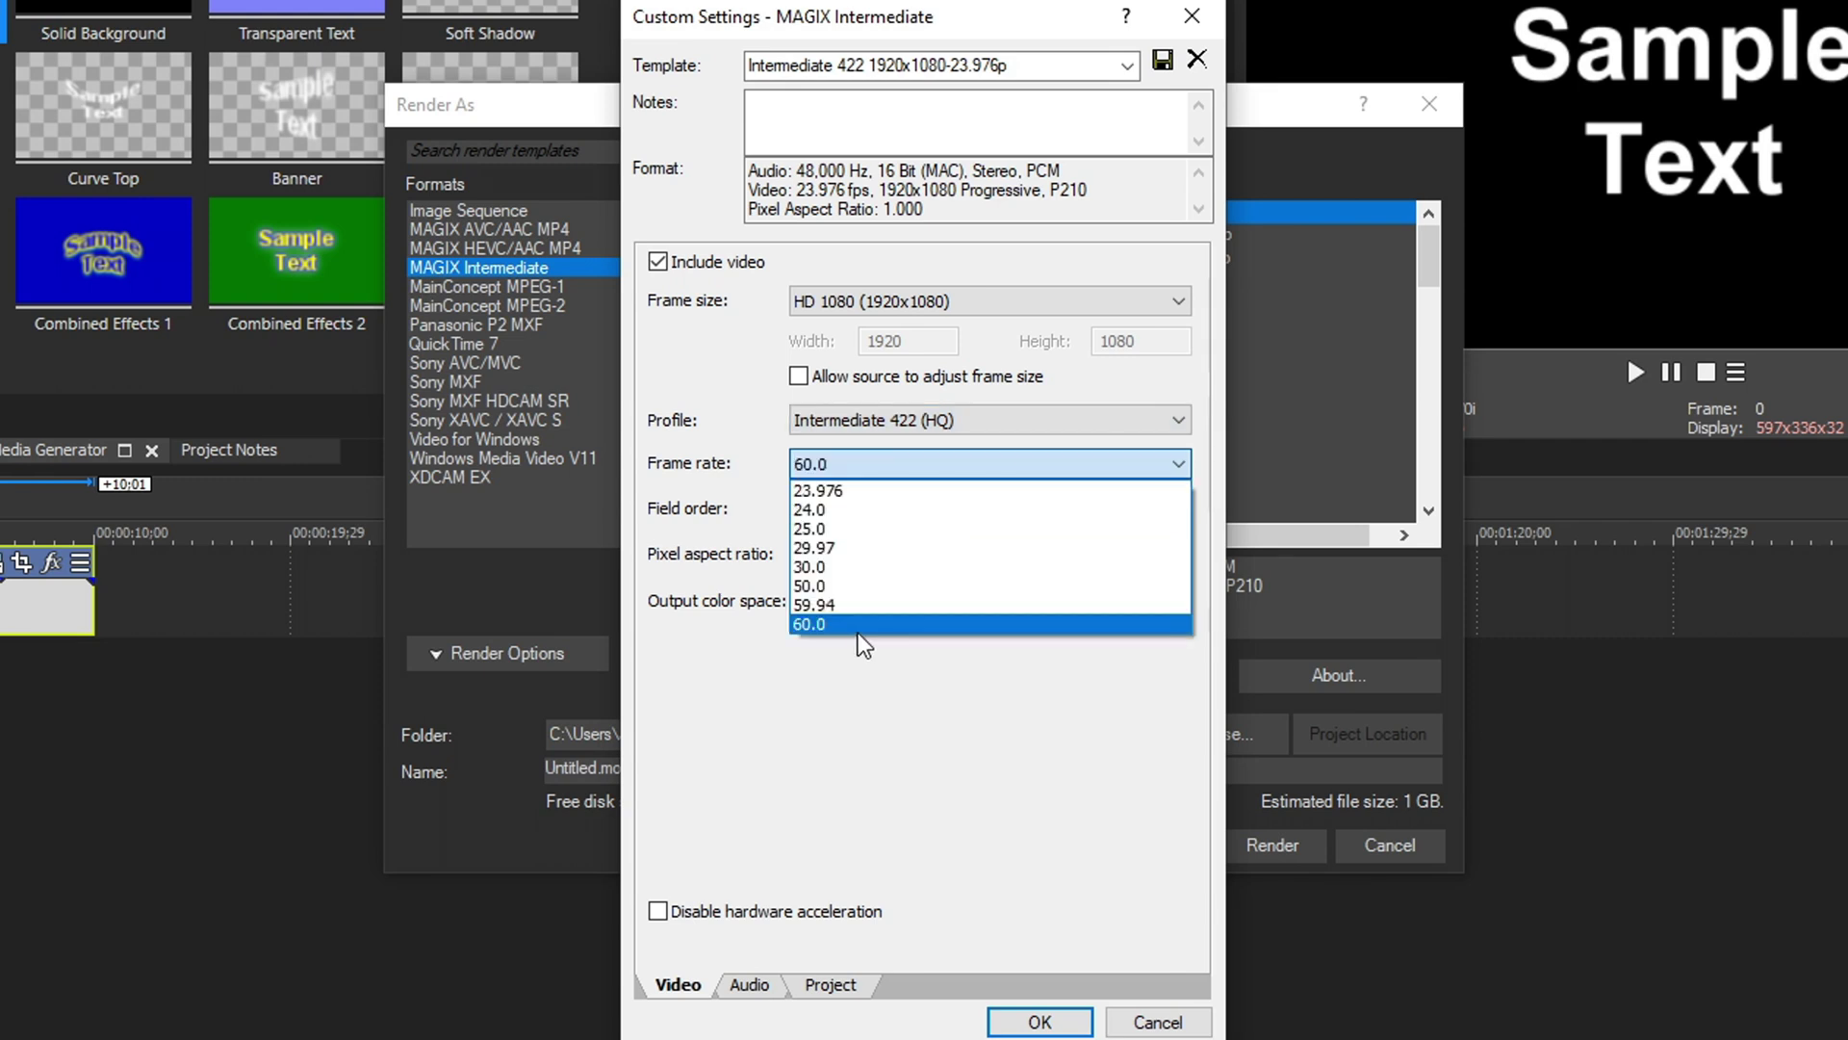
click(830, 484)
click(984, 424)
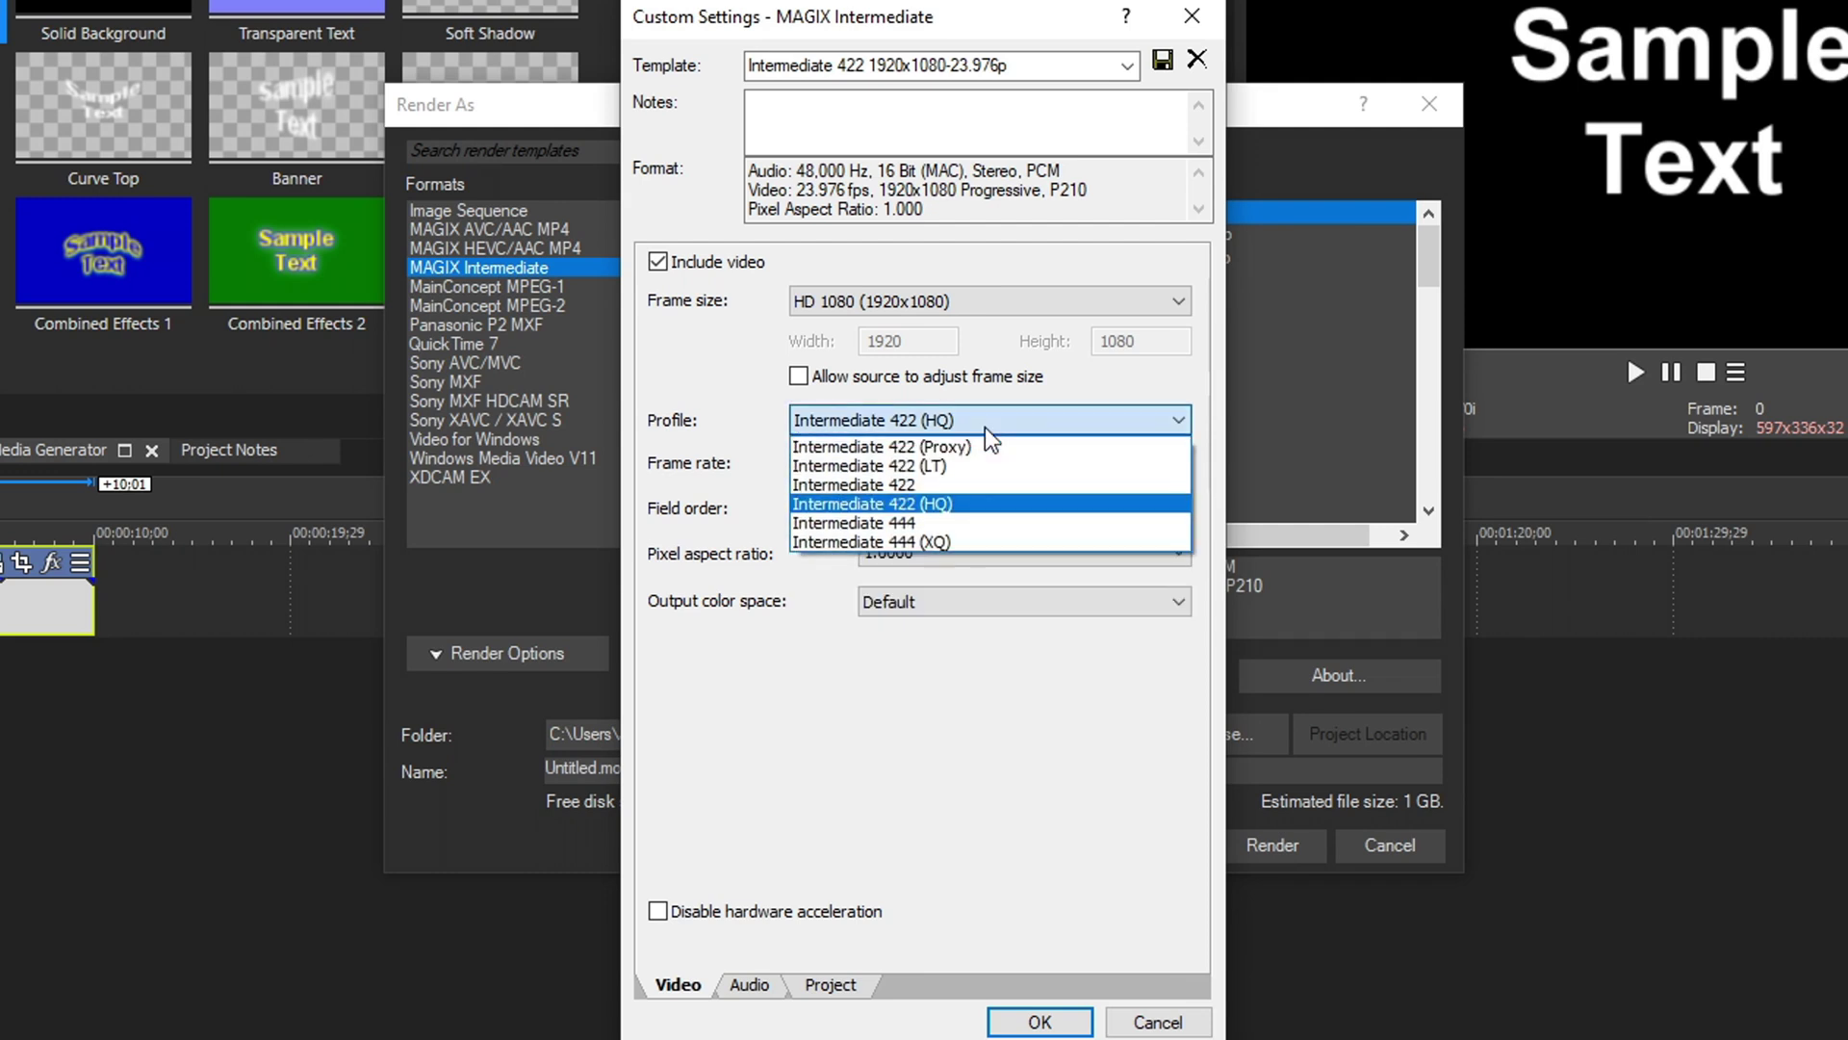
click(968, 499)
click(923, 468)
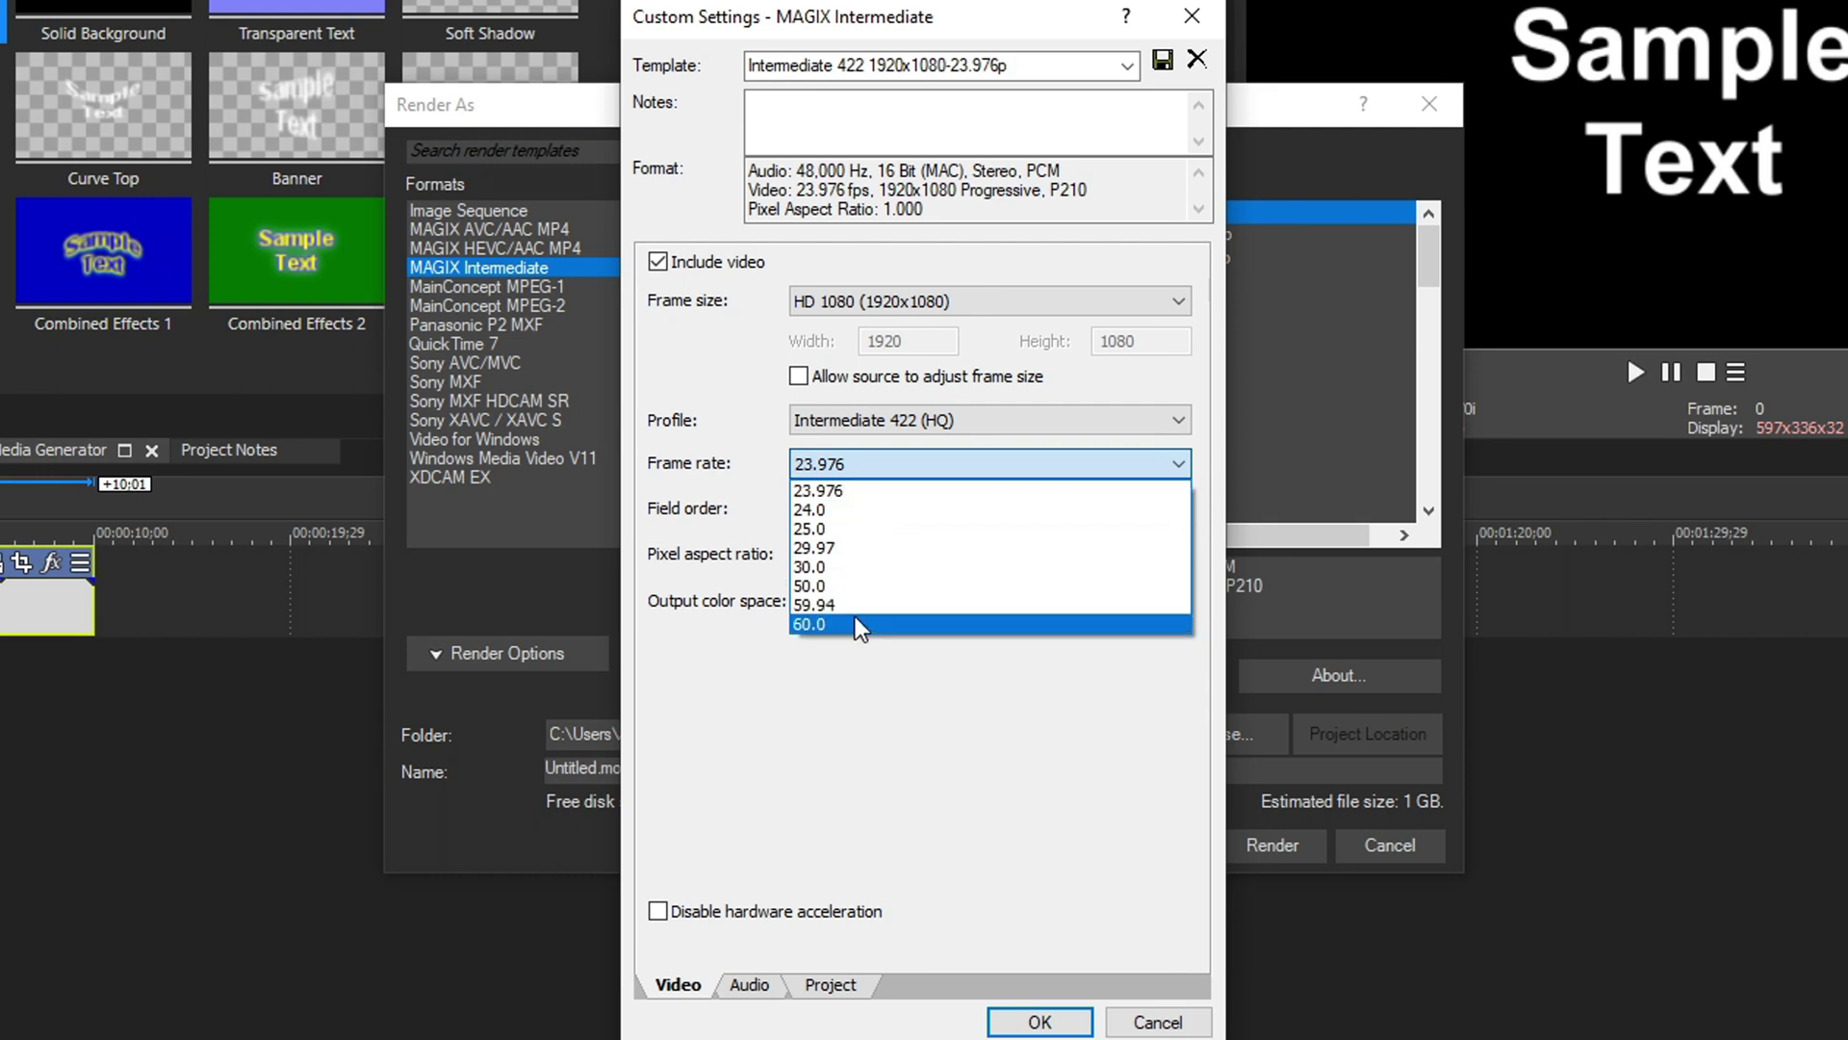
click(922, 512)
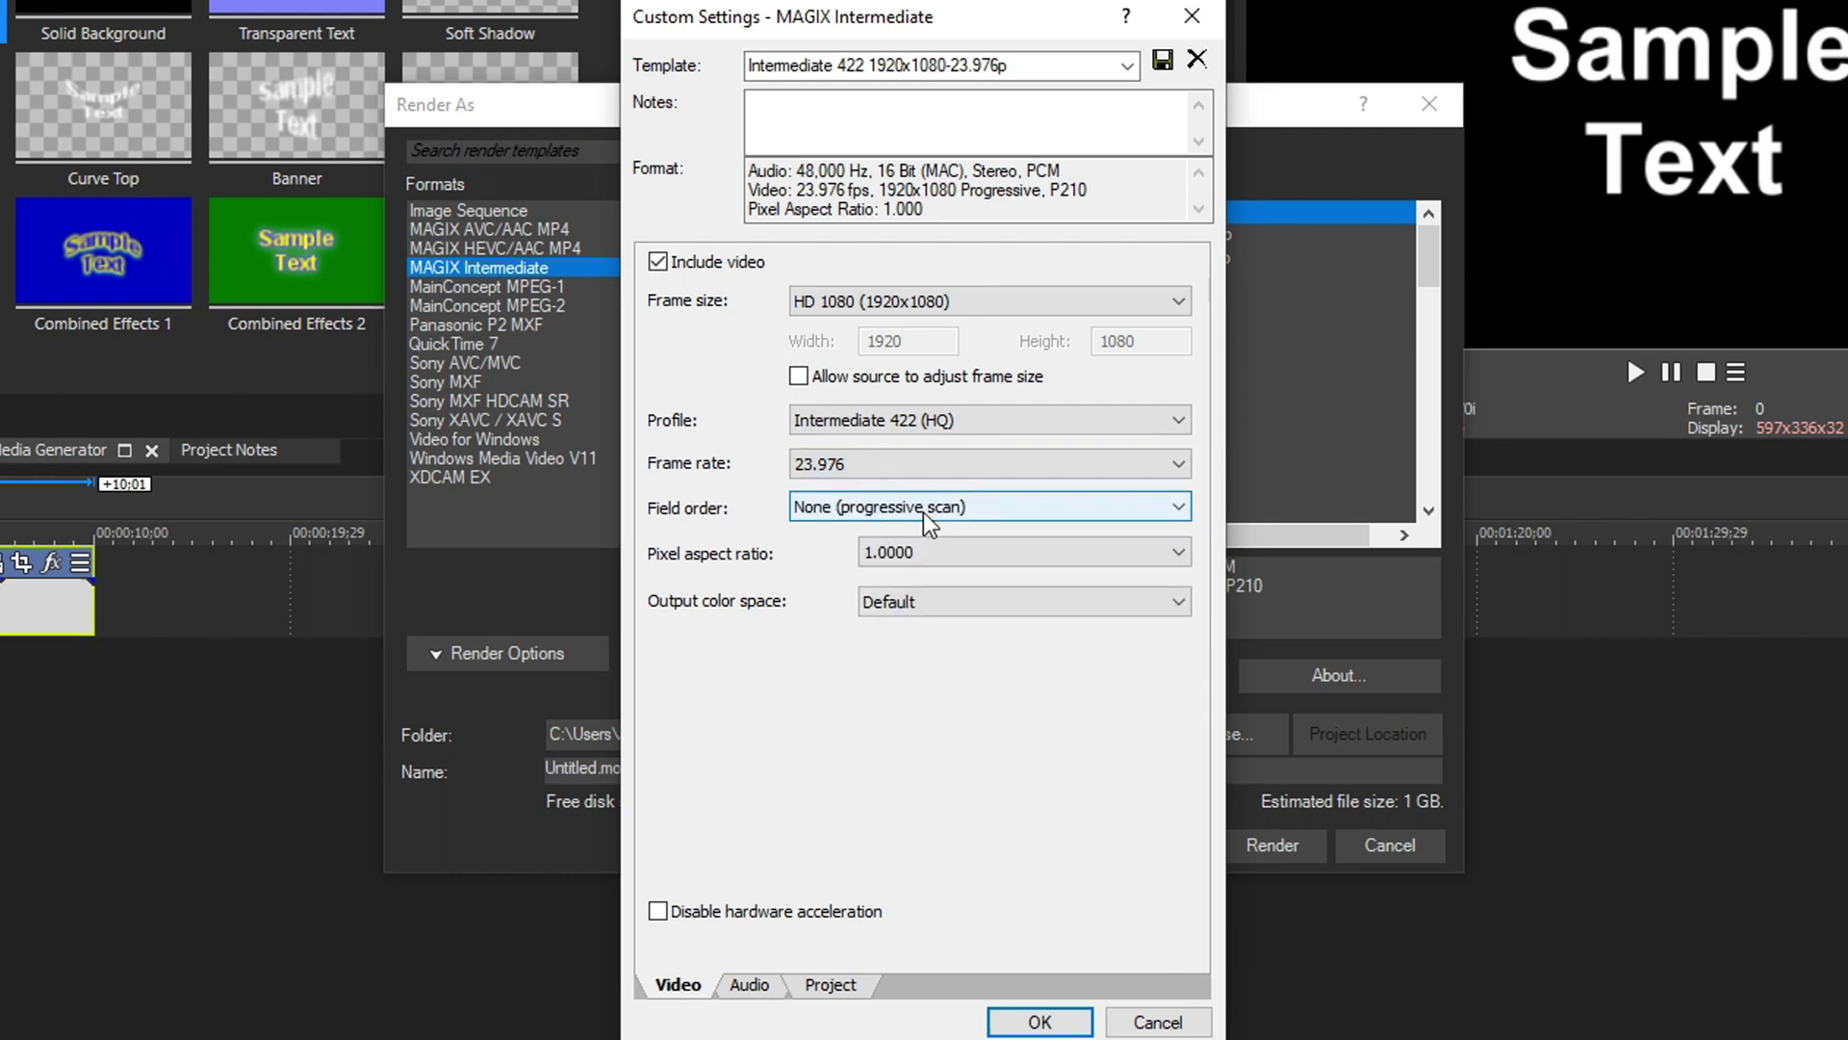
click(995, 510)
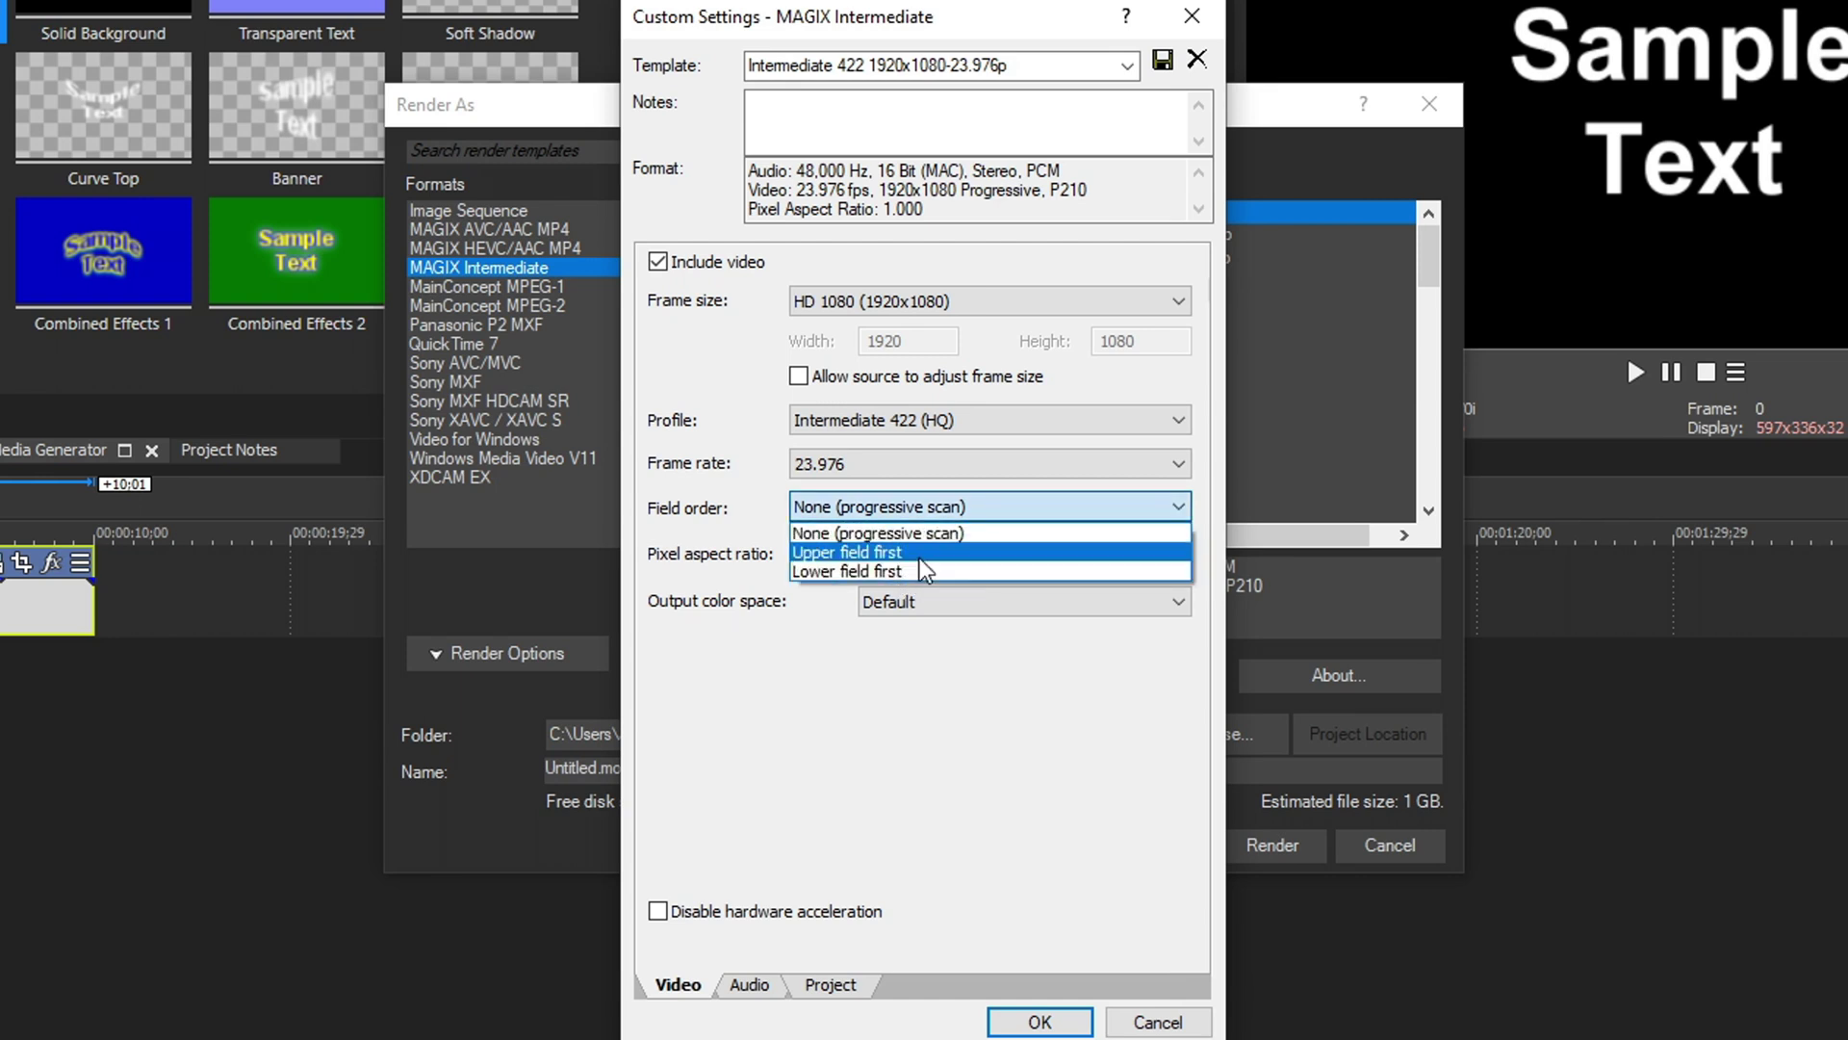
click(976, 535)
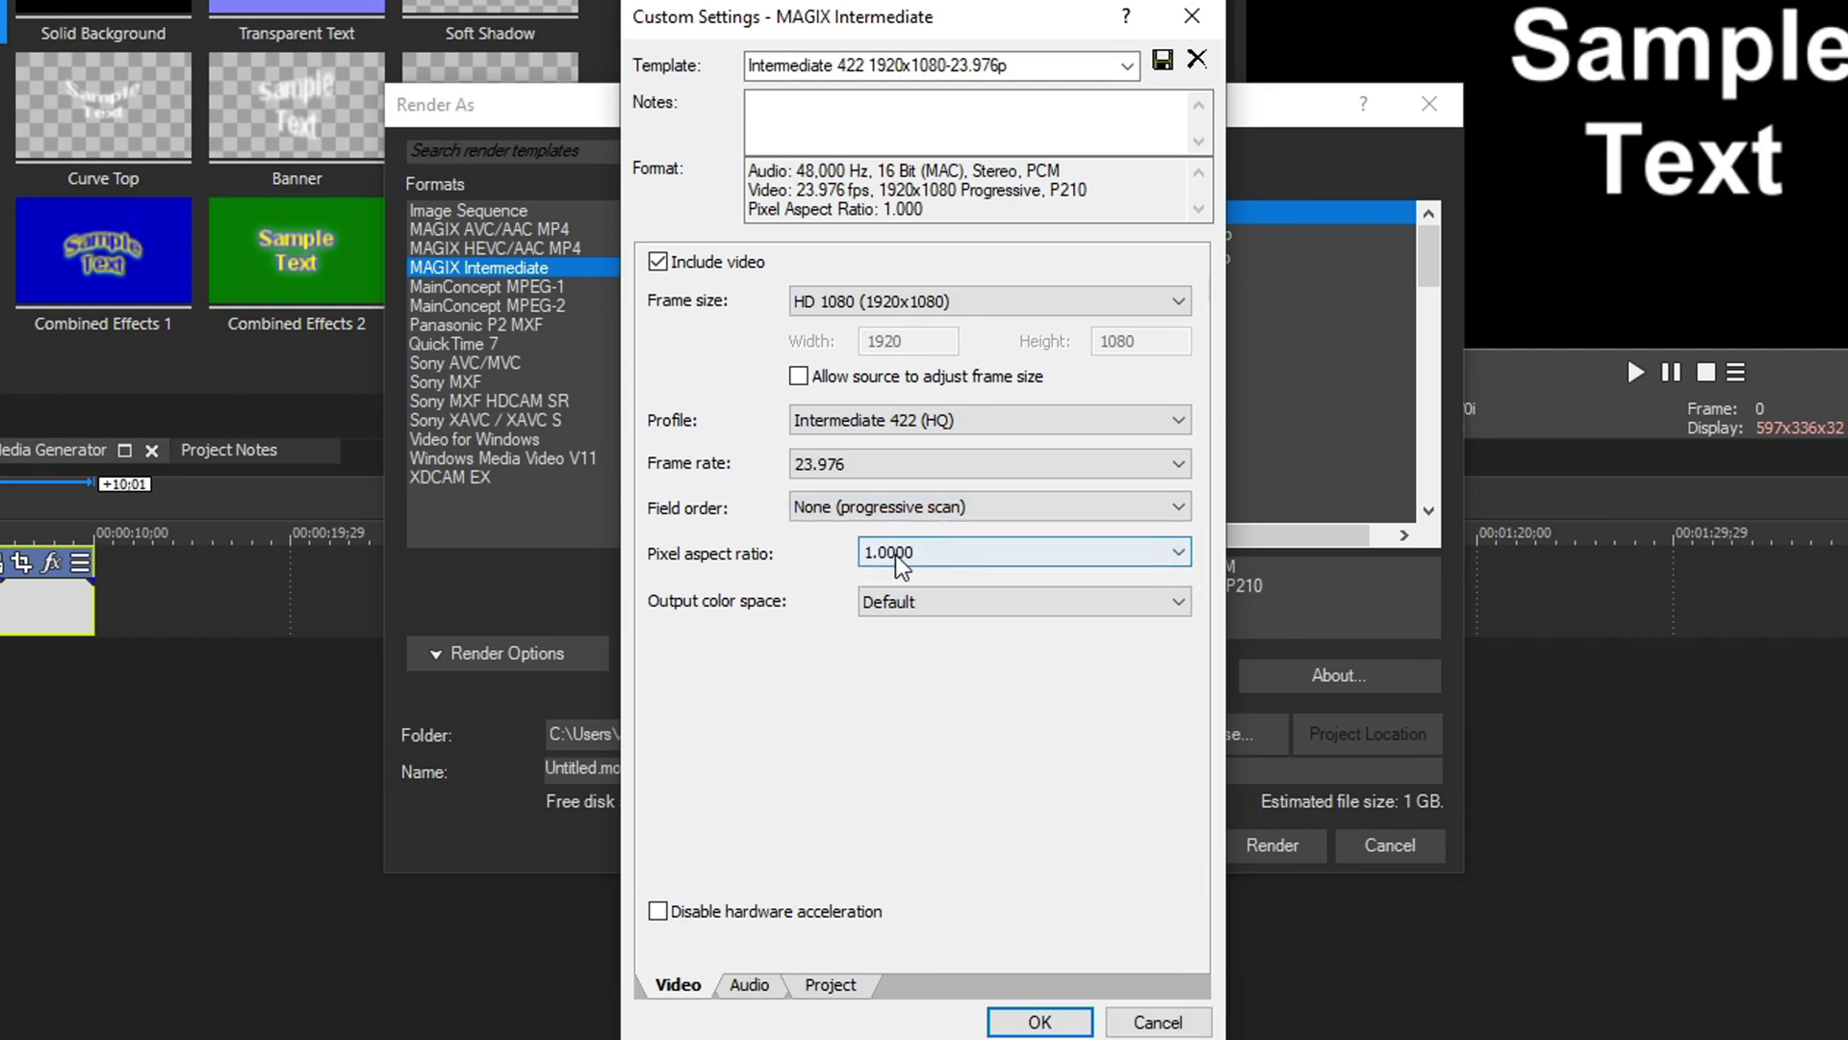
click(938, 553)
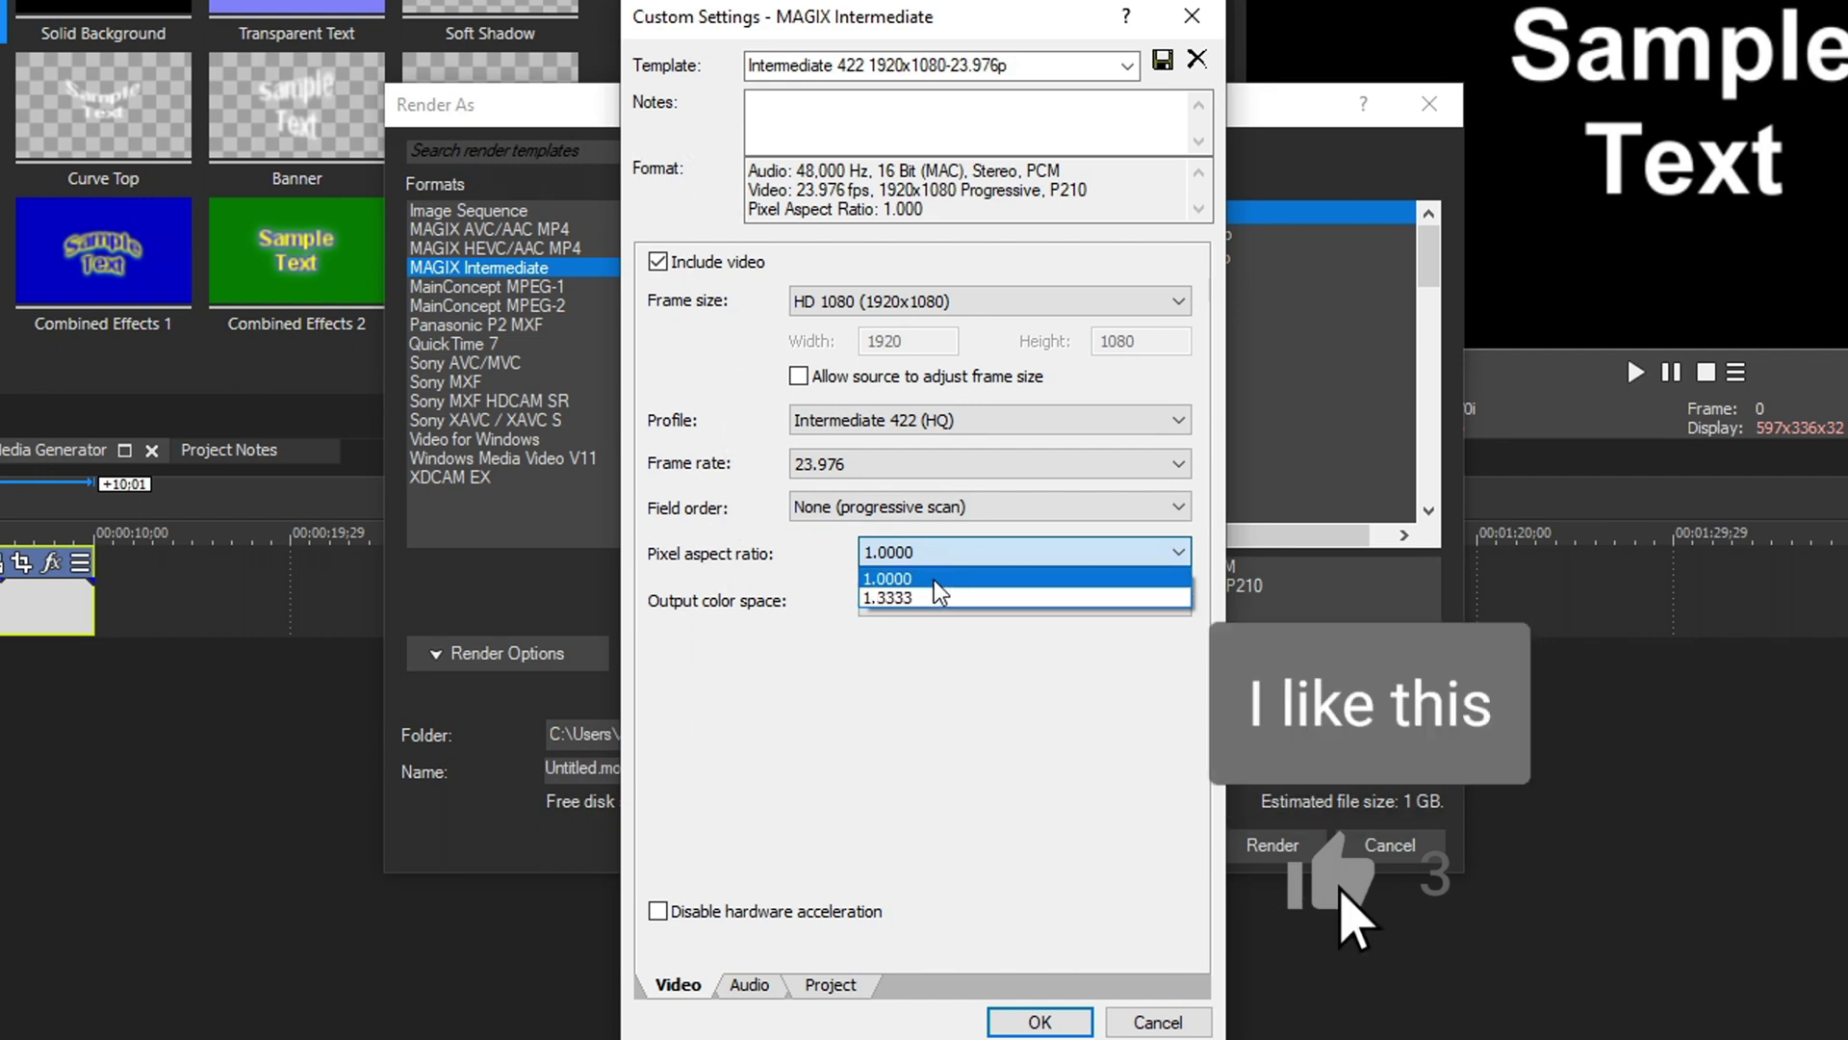
click(934, 579)
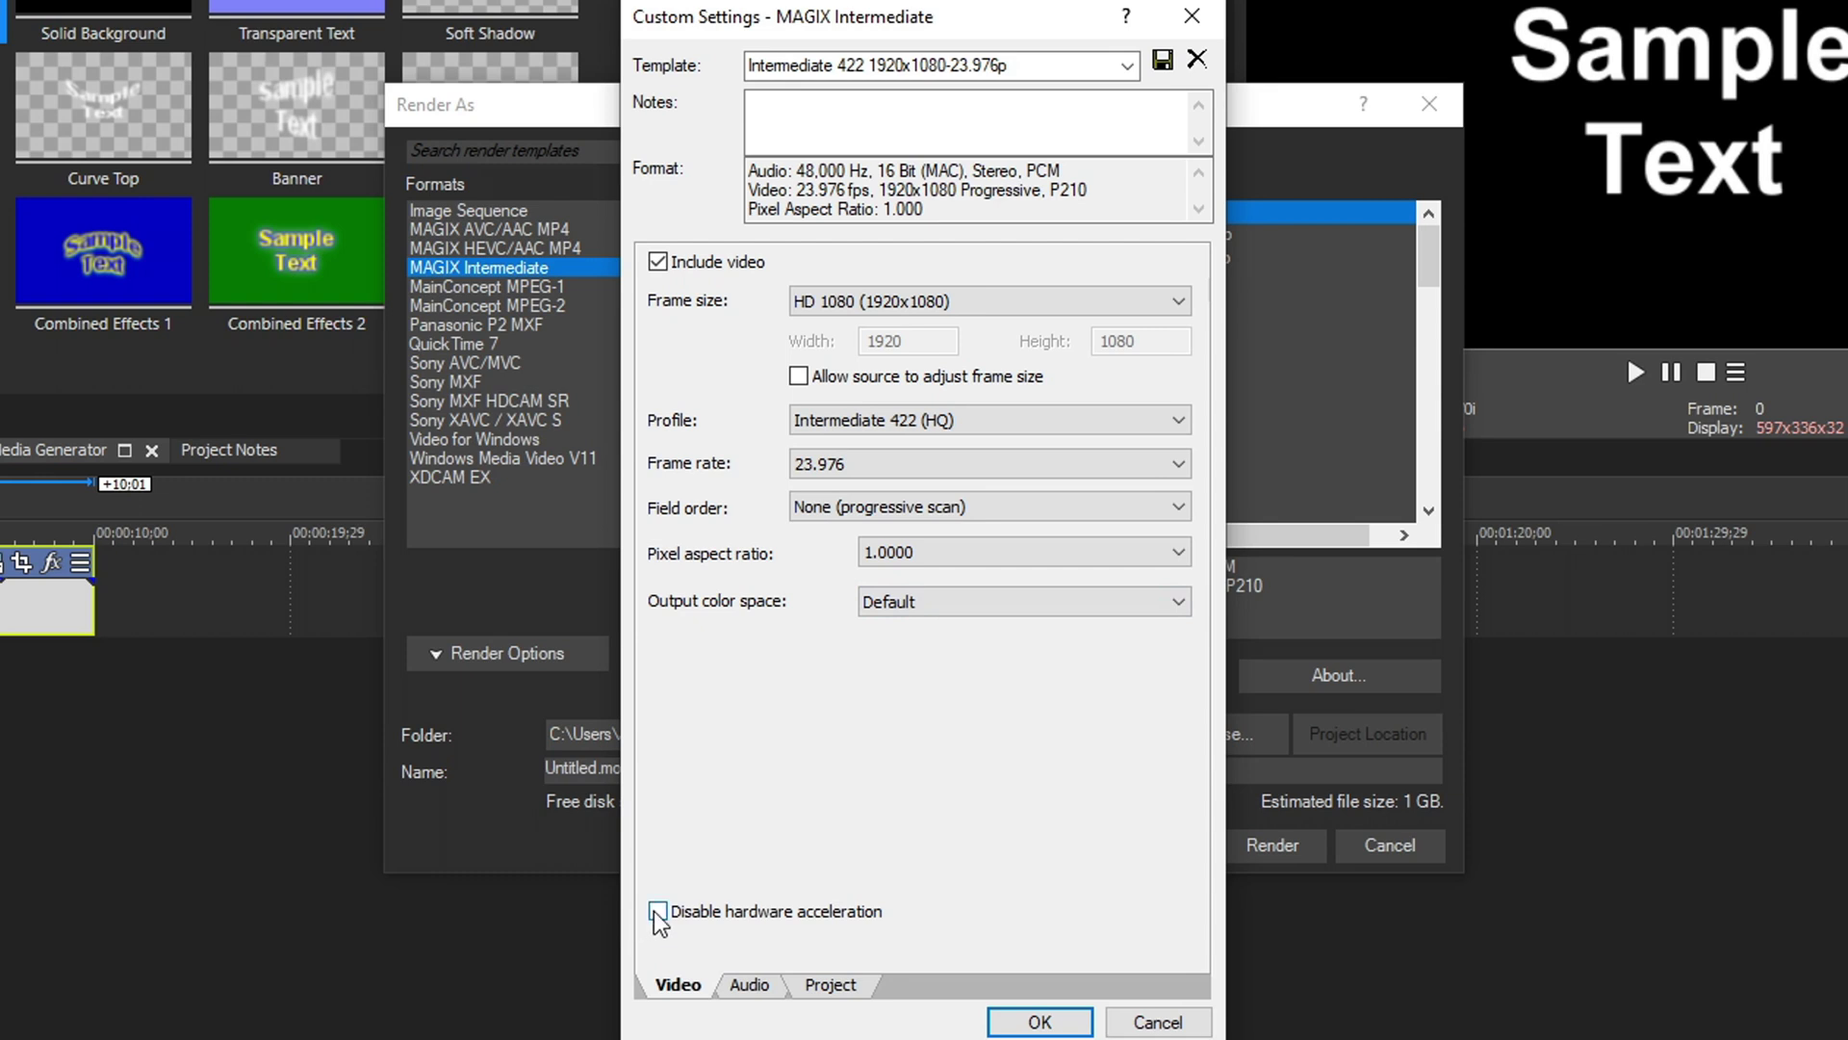
- Keep the audio sample rate at 48,000 Hz on the Audio tab
click(751, 985)
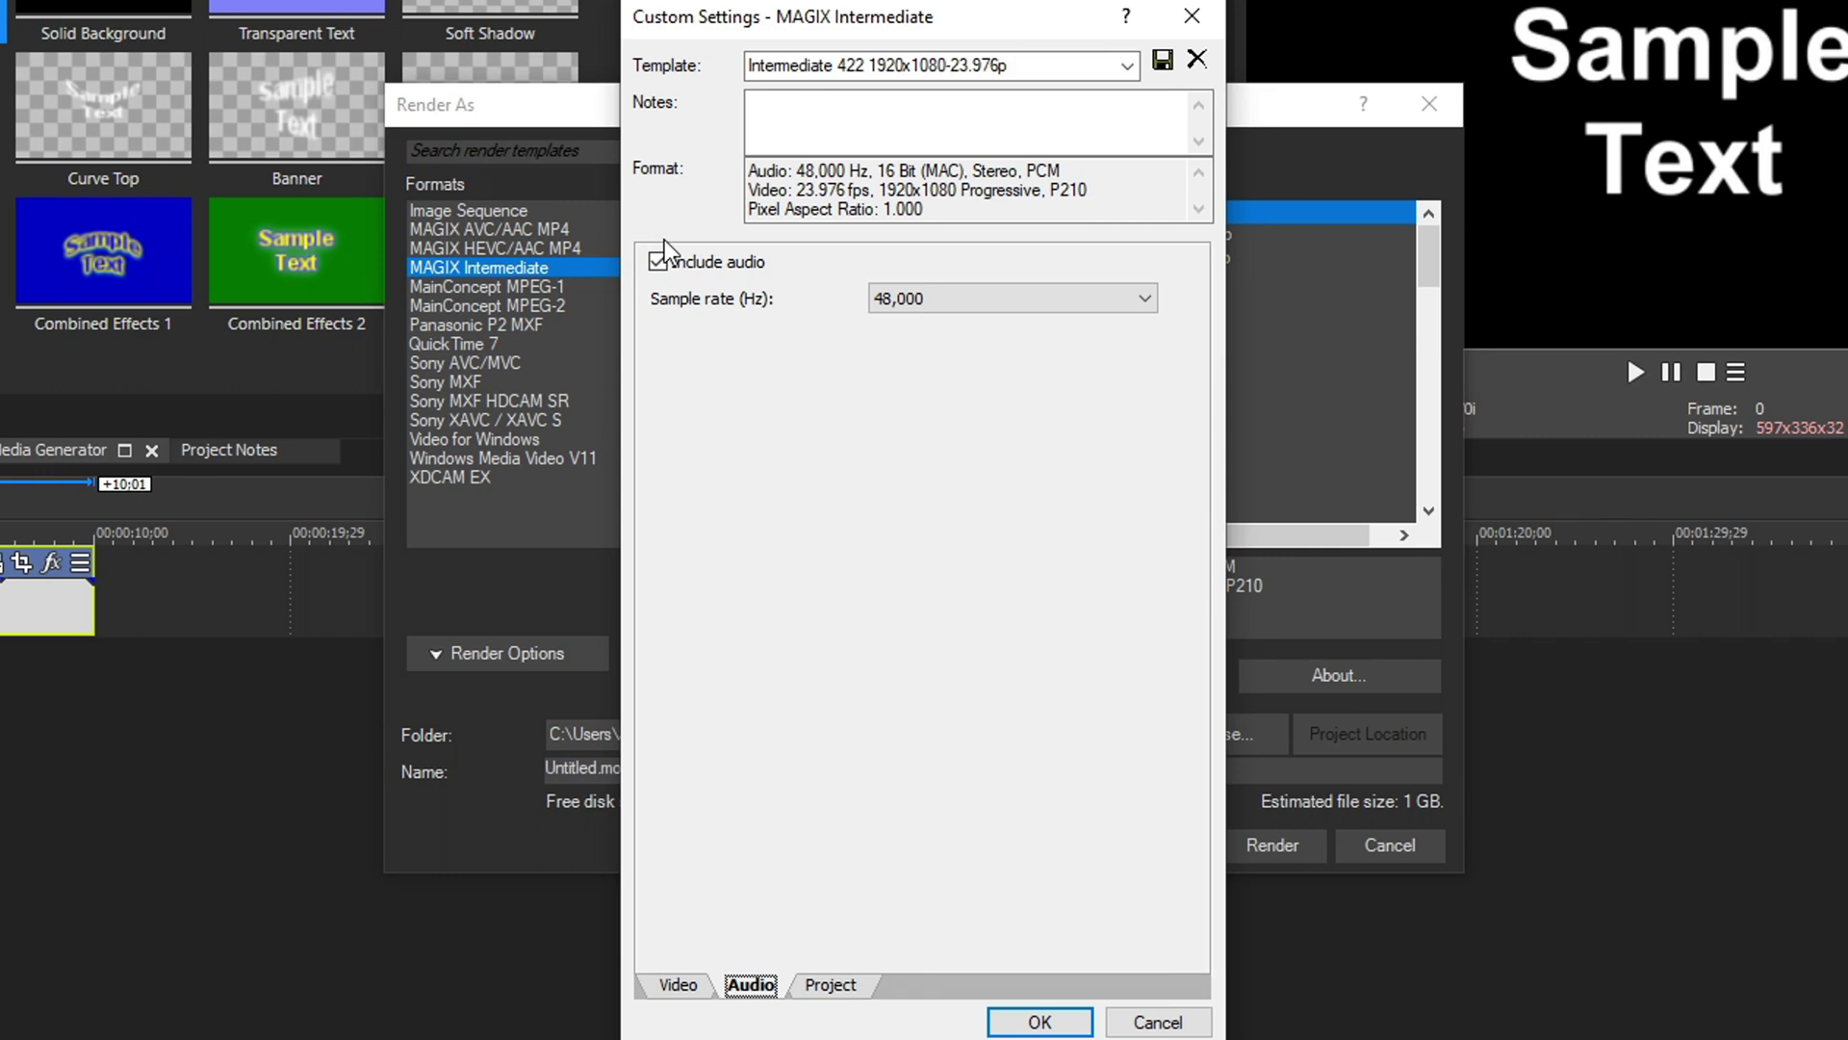
click(967, 293)
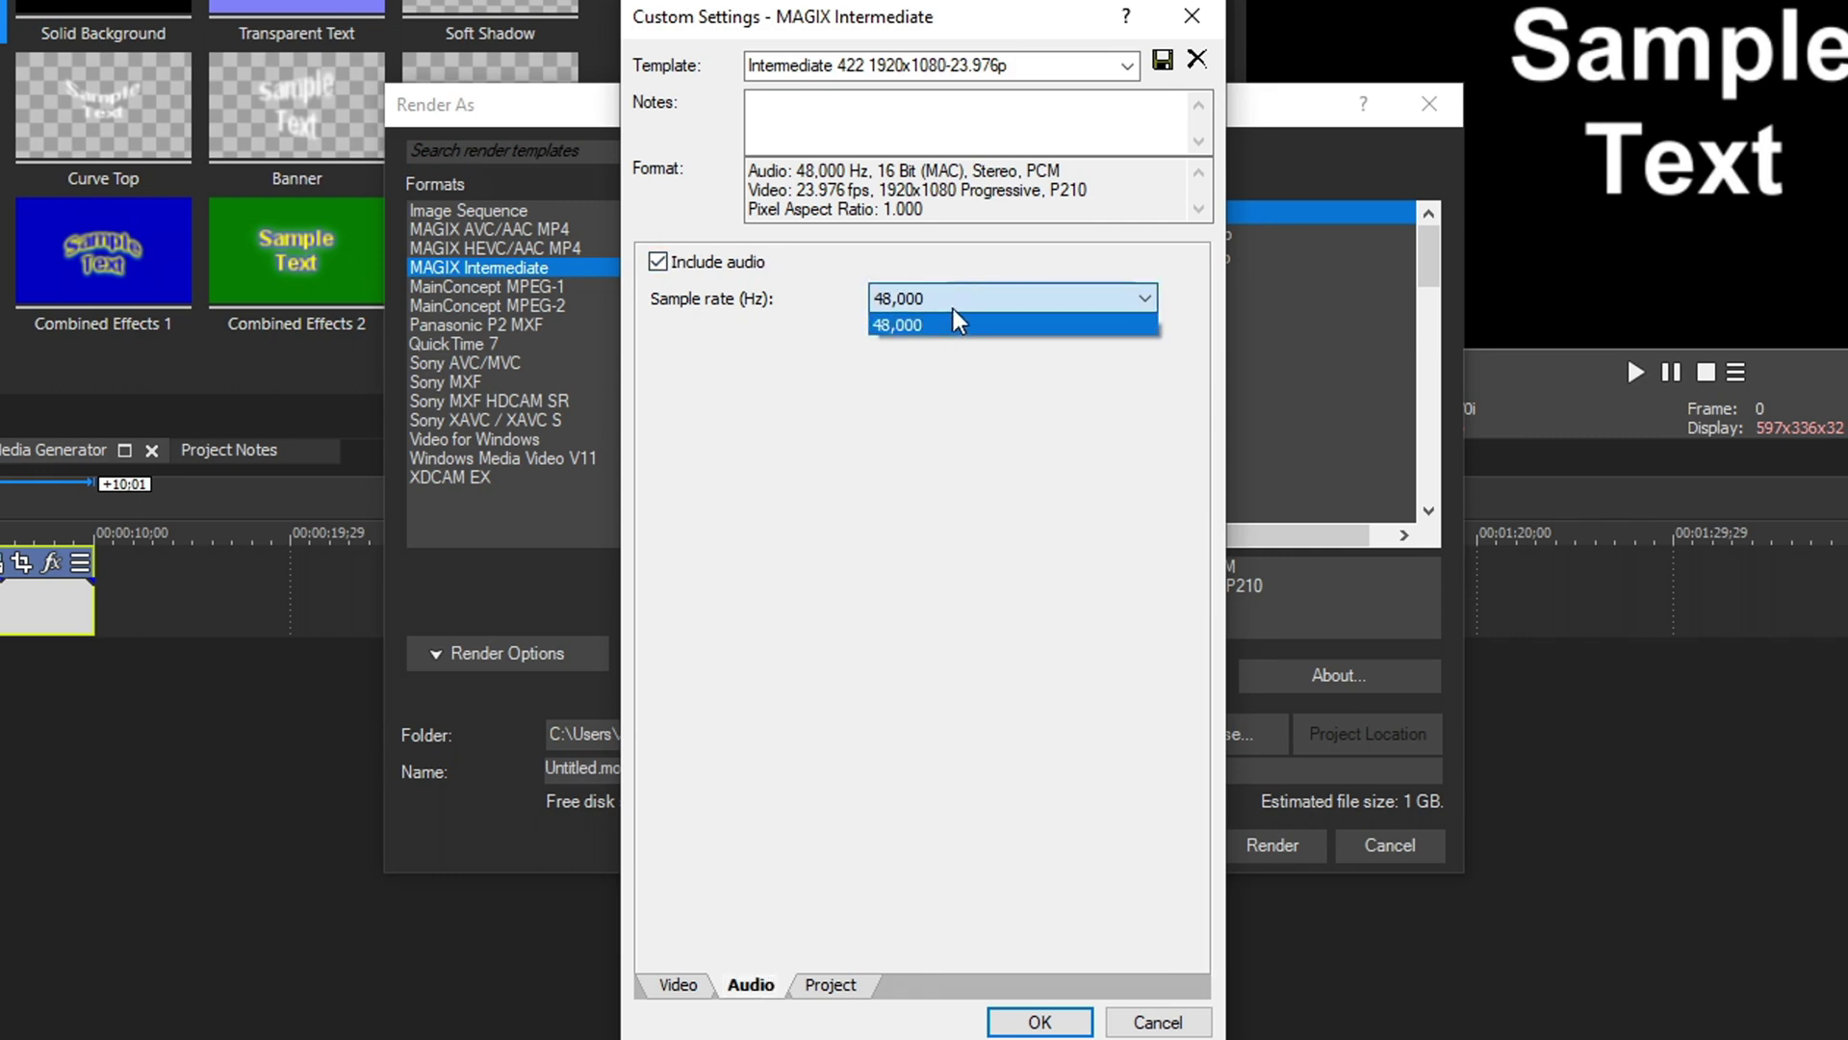
click(954, 309)
- Set video rendering quality to Best, leaving Stereoscopic 3D mode on Use Project Settings
click(825, 993)
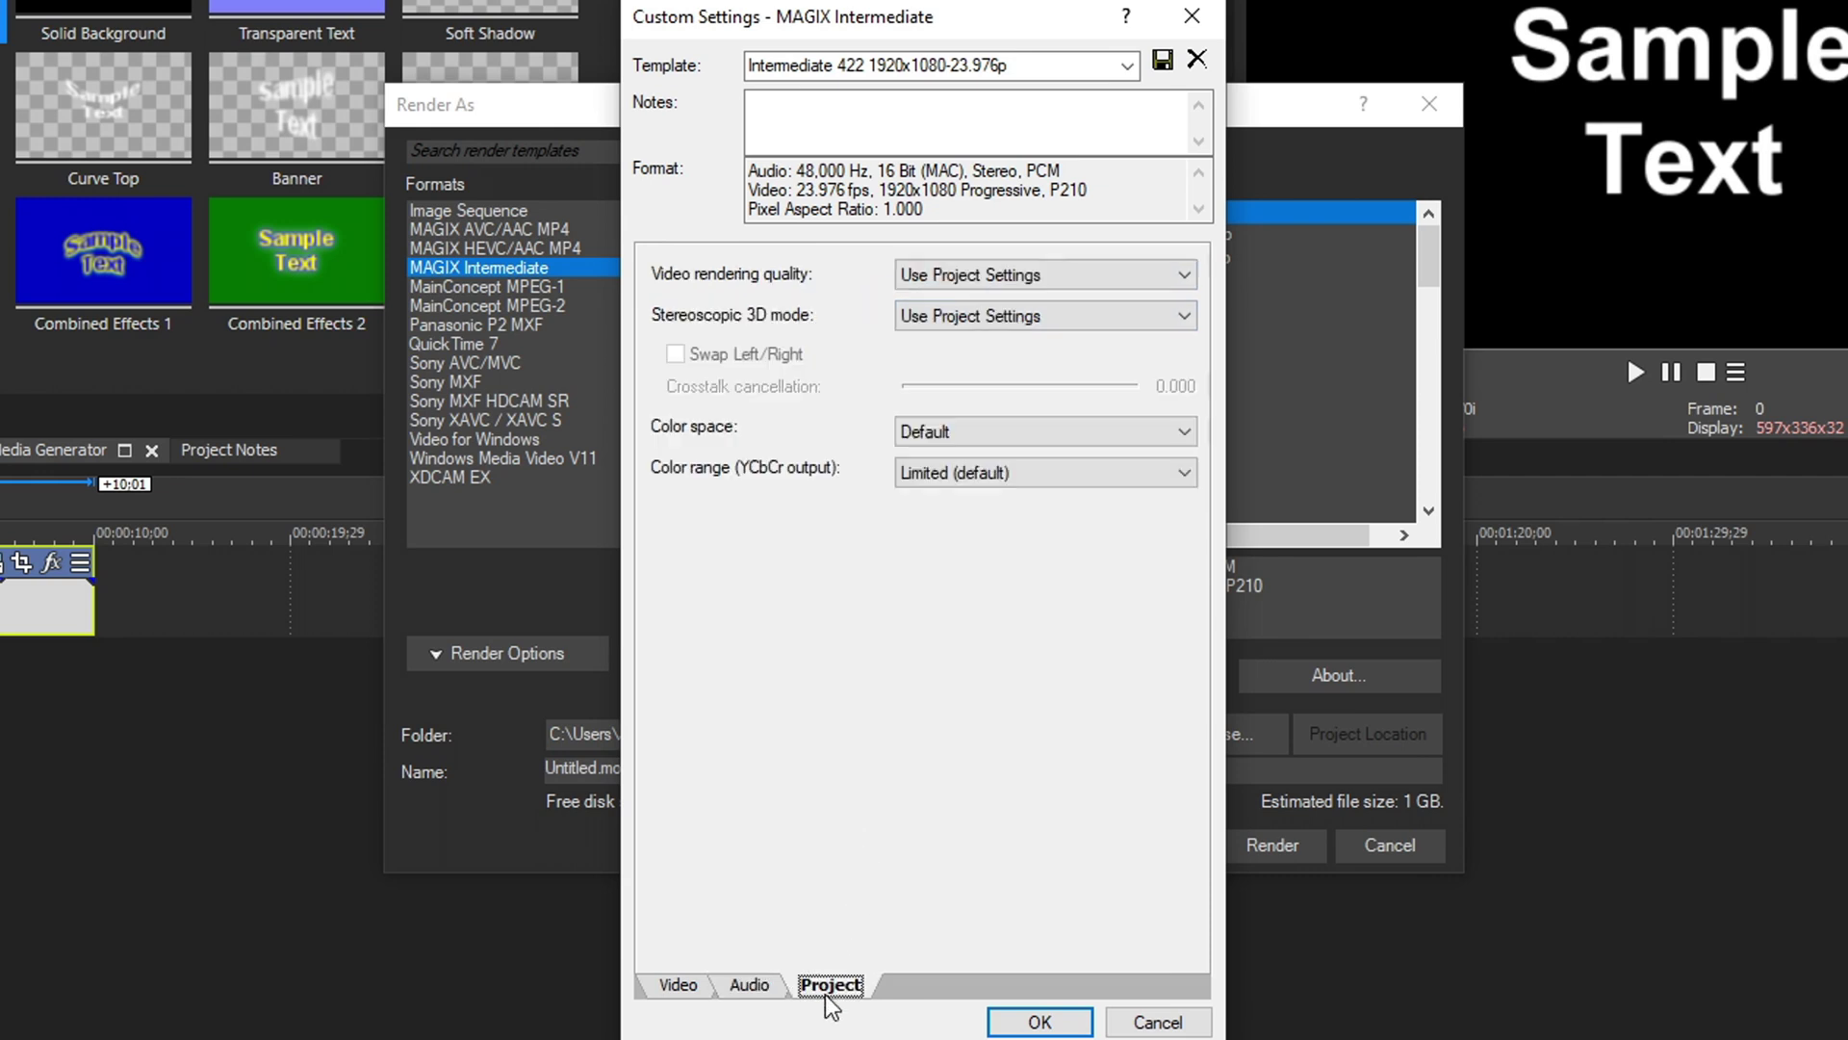
click(999, 272)
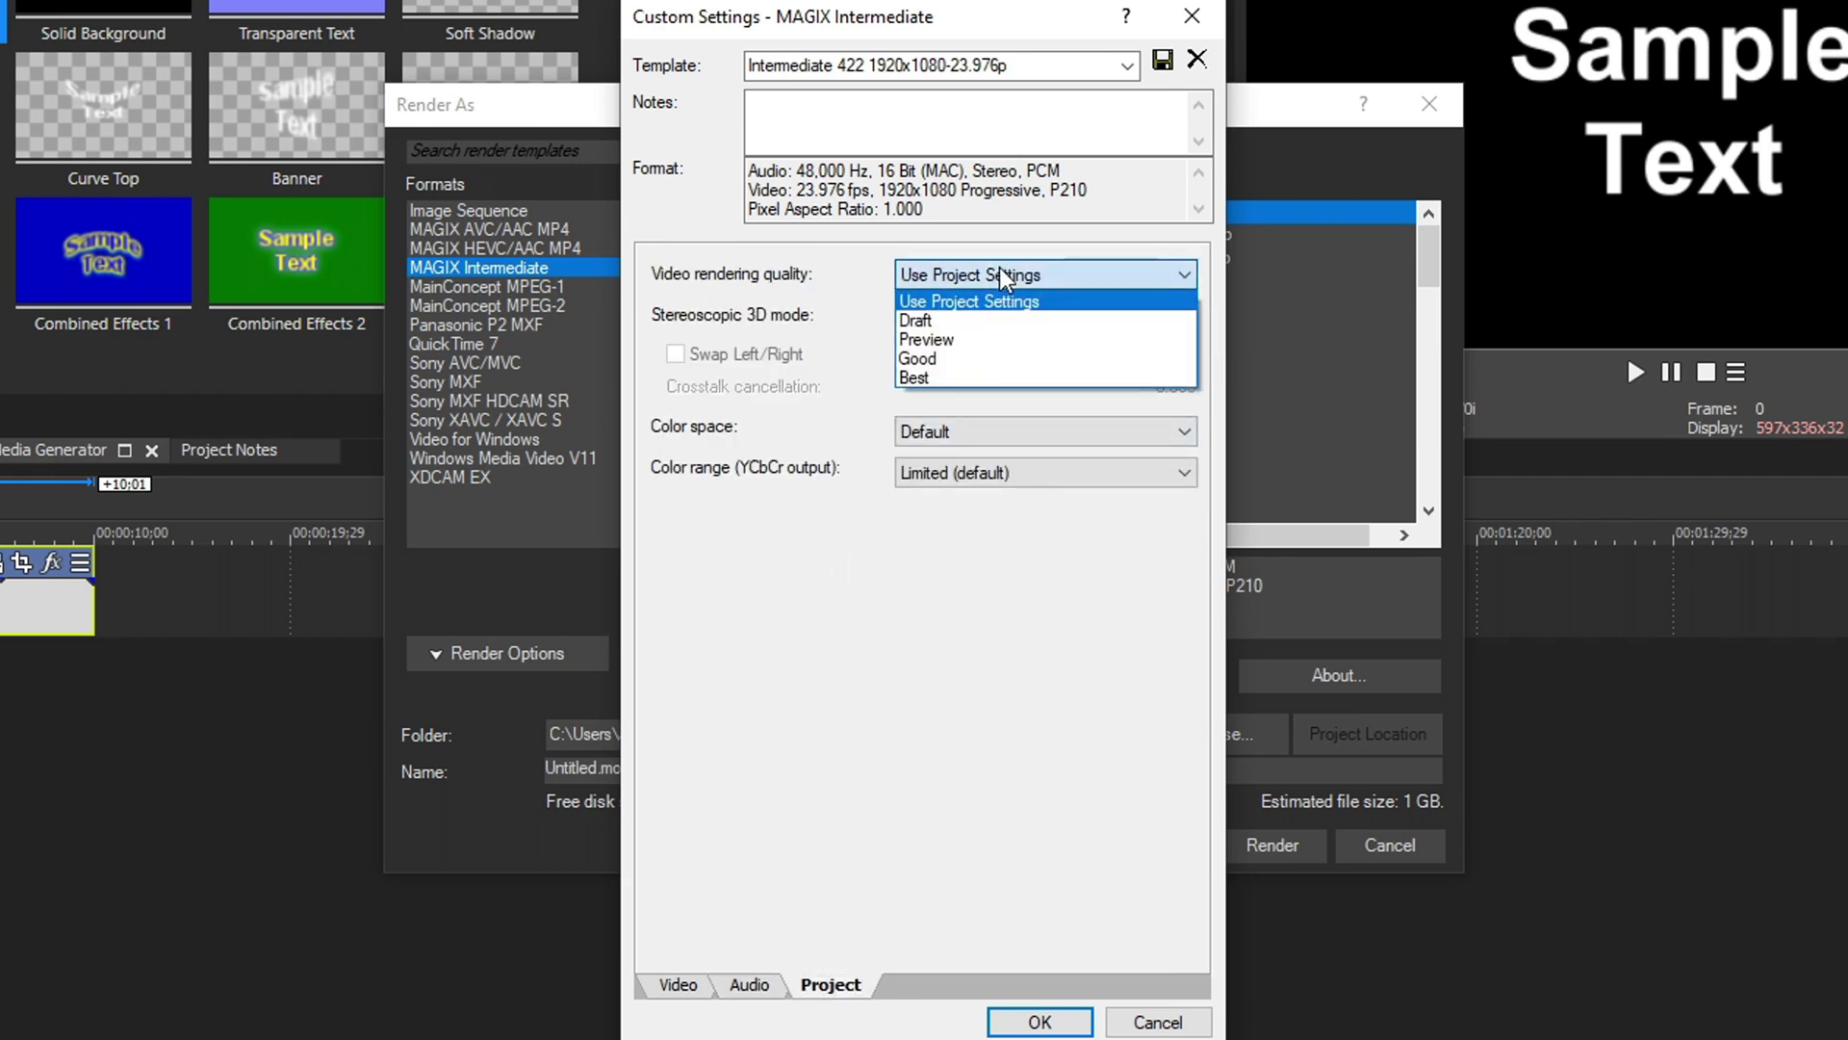
click(932, 376)
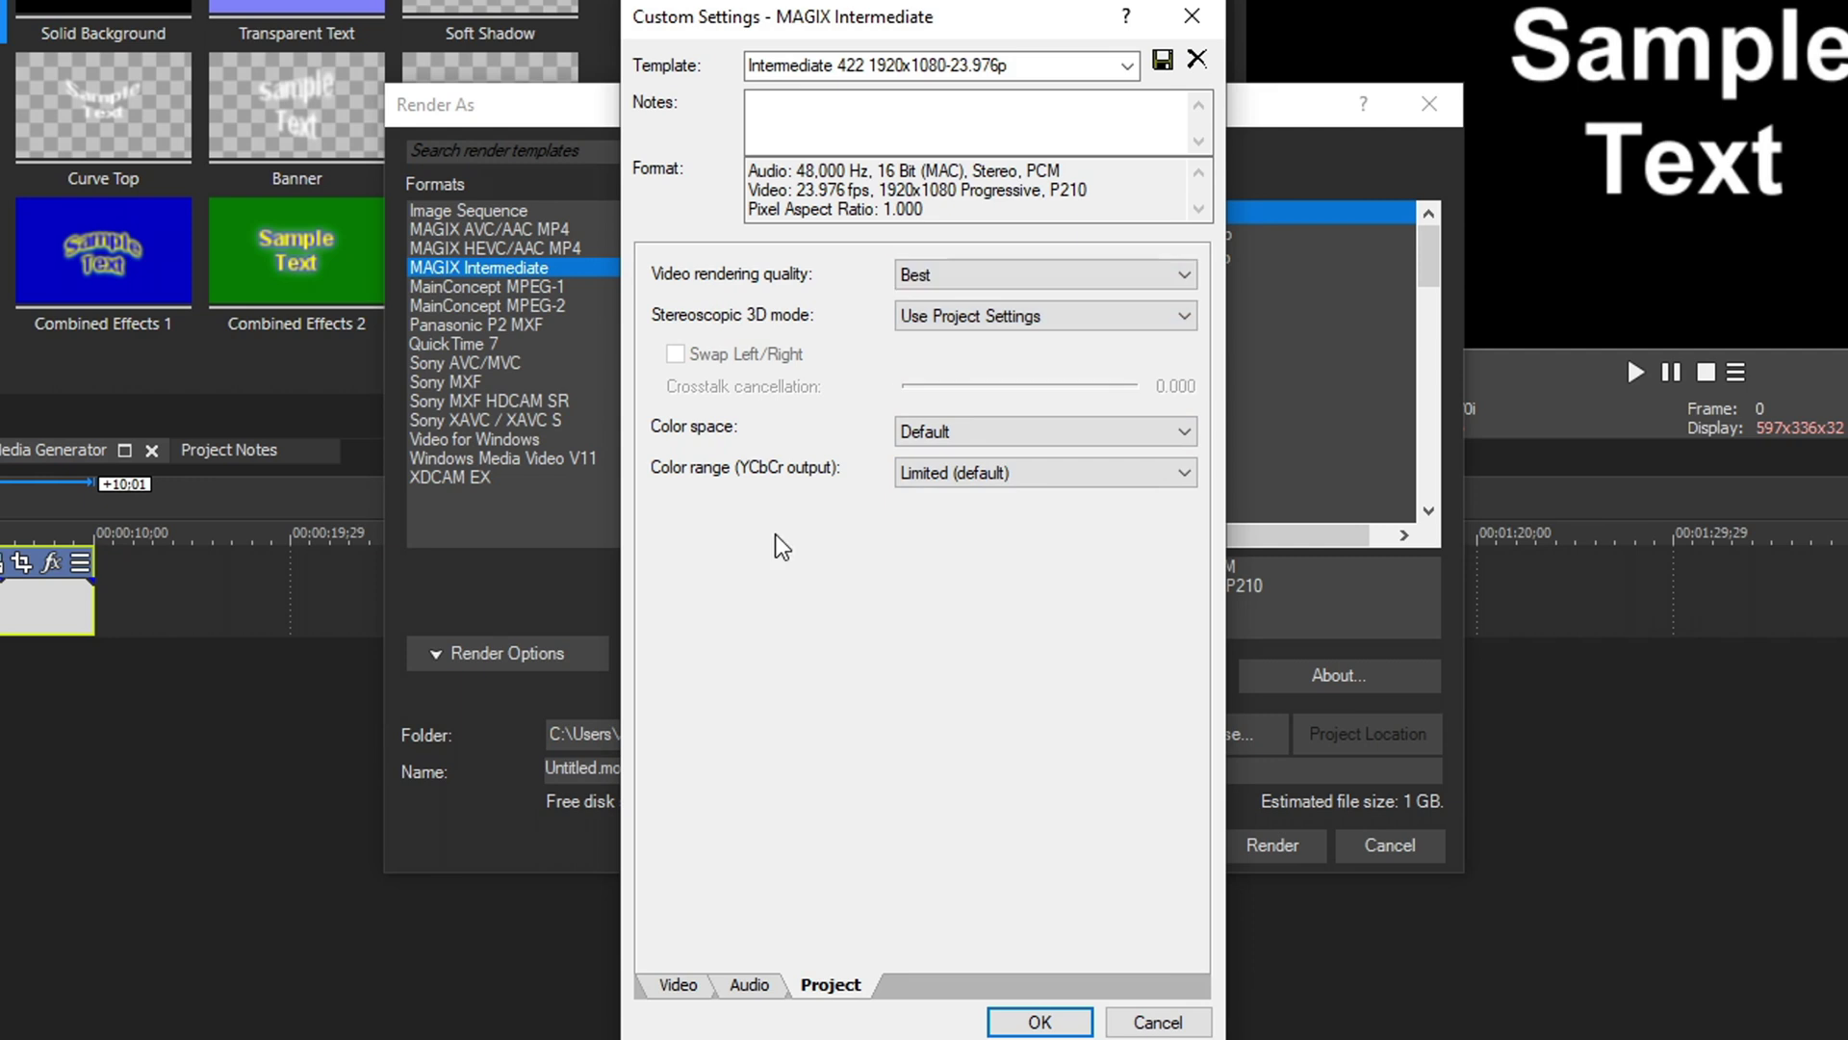
click(979, 320)
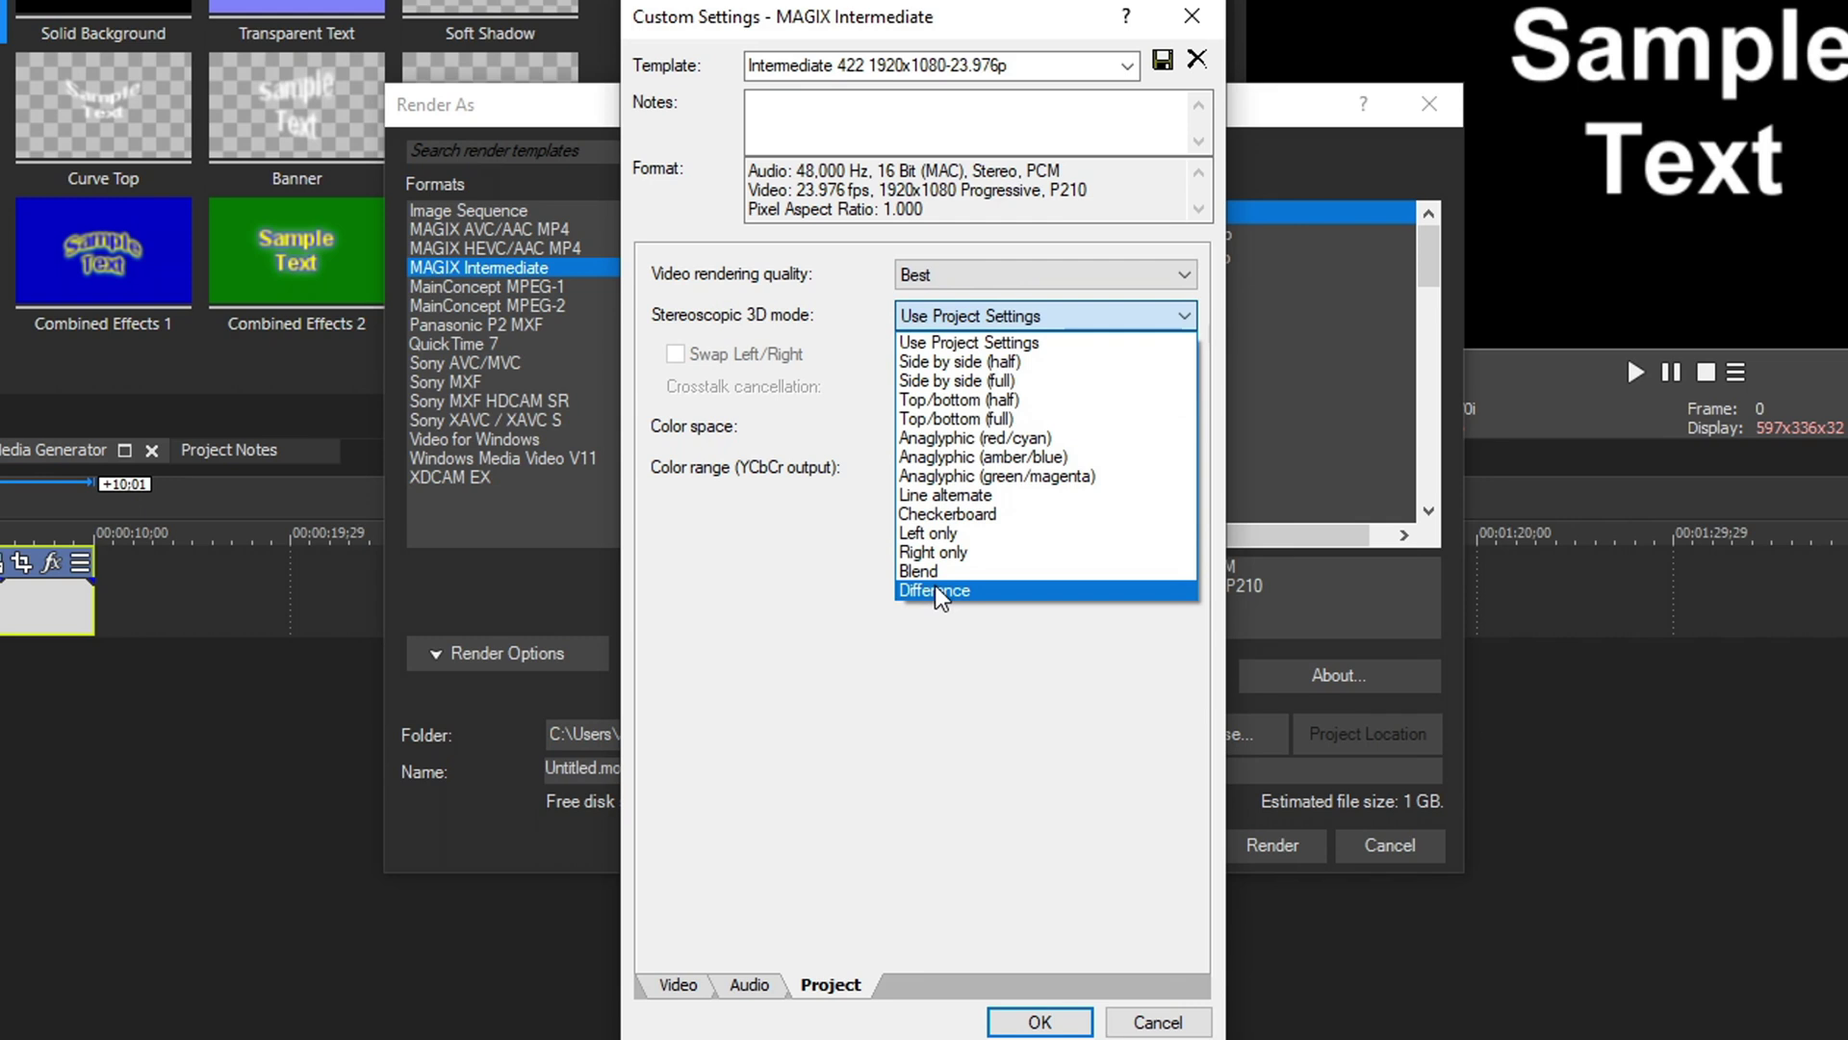
click(973, 343)
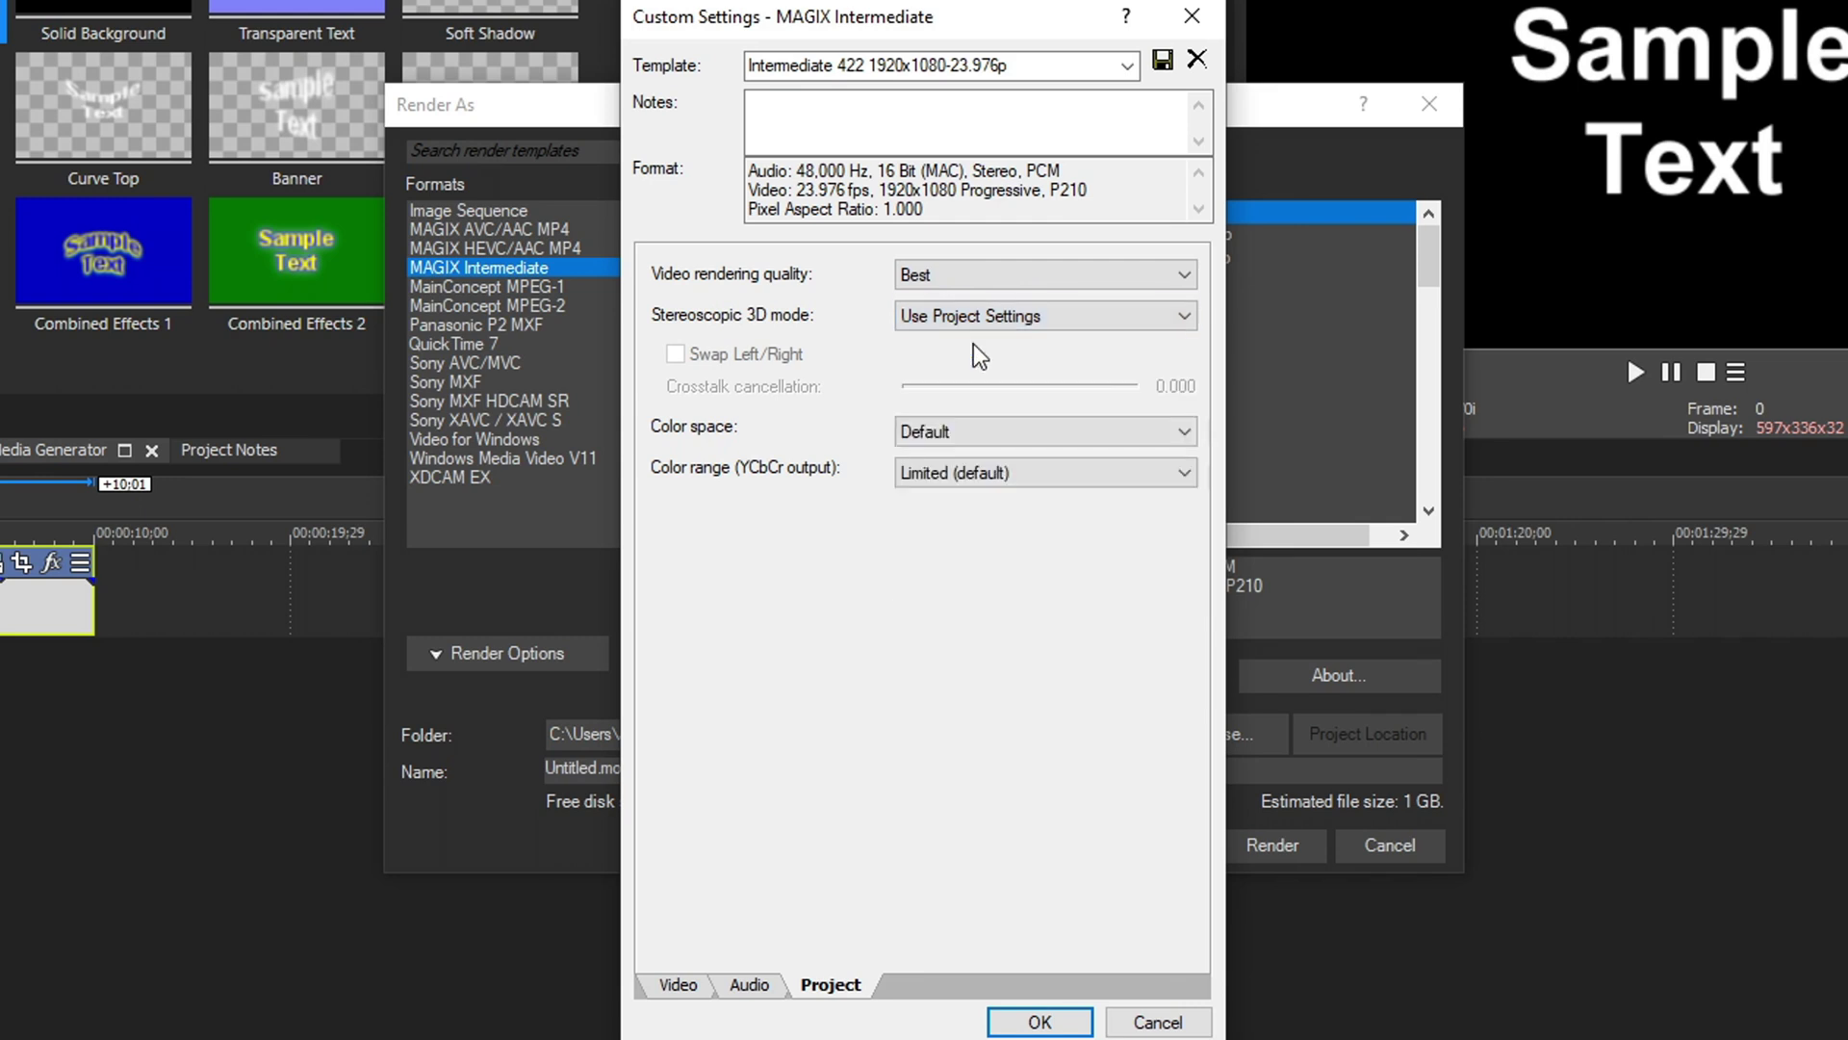
- Choose Rec.709 color space and keep color range (YCbCr output) at Limited (default)
click(953, 433)
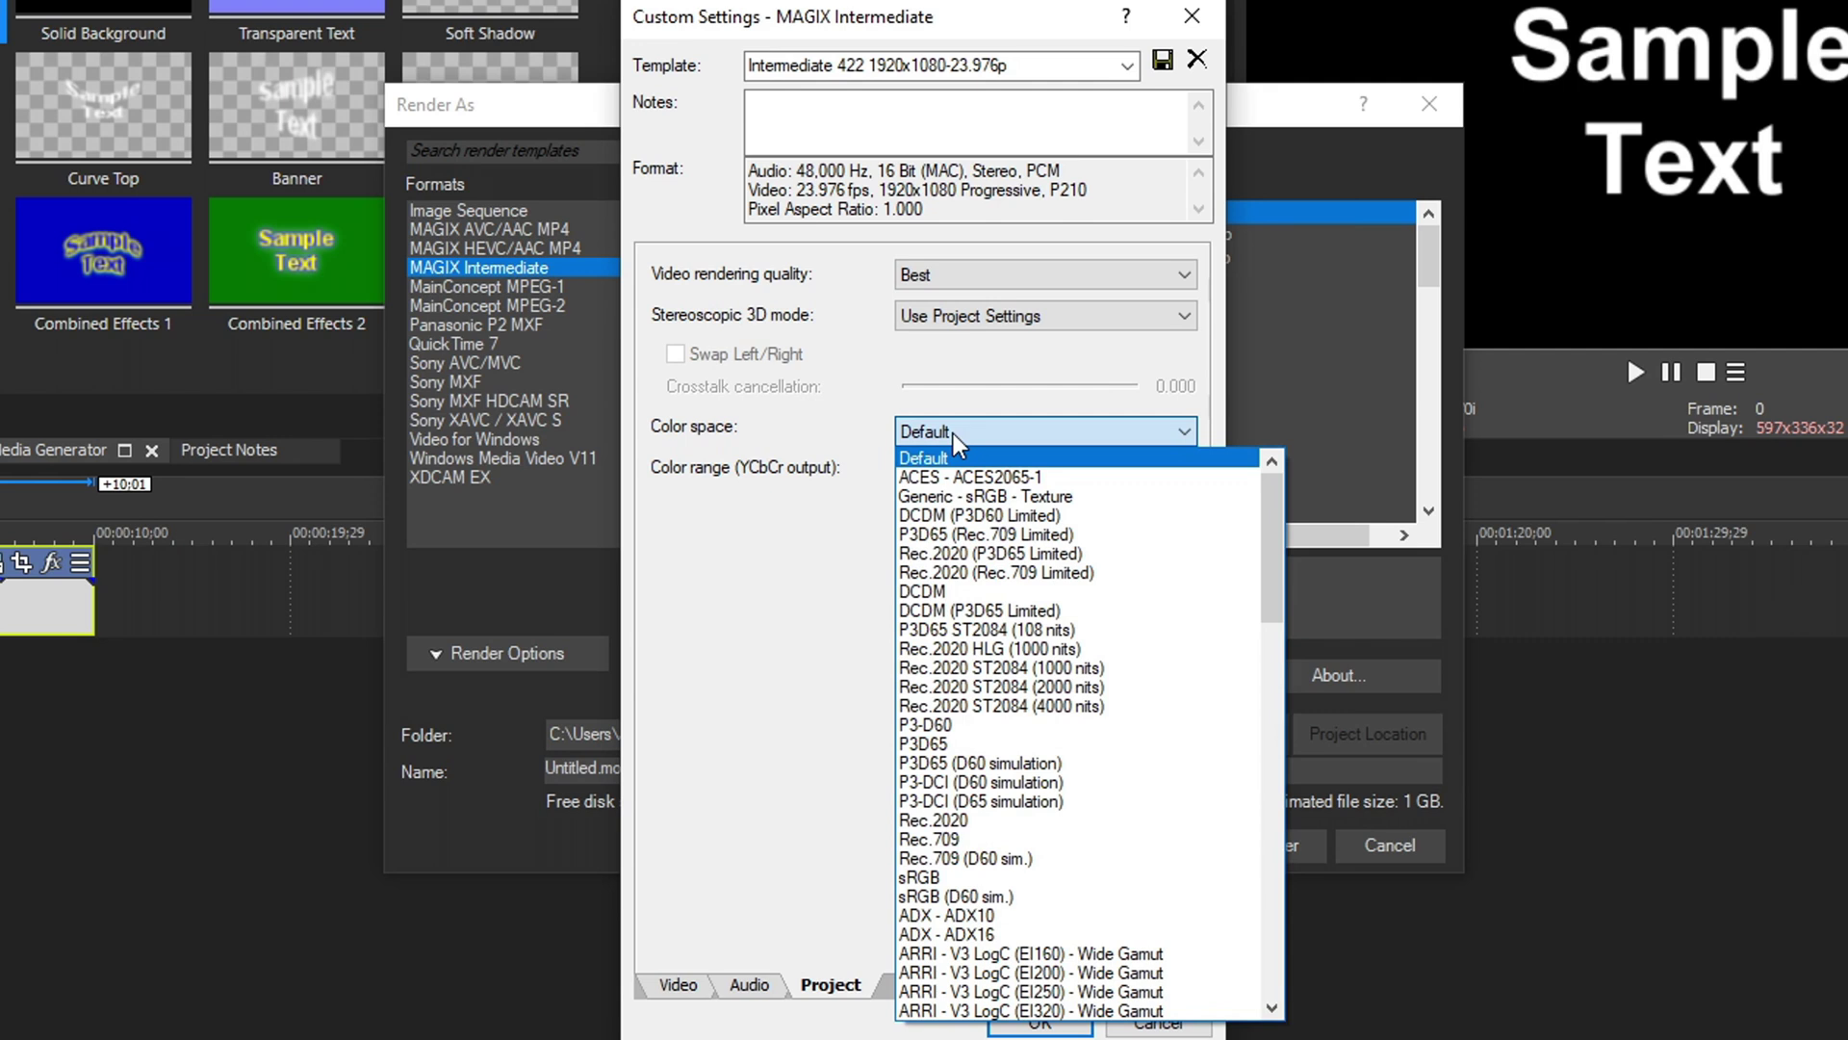
click(978, 841)
click(1003, 474)
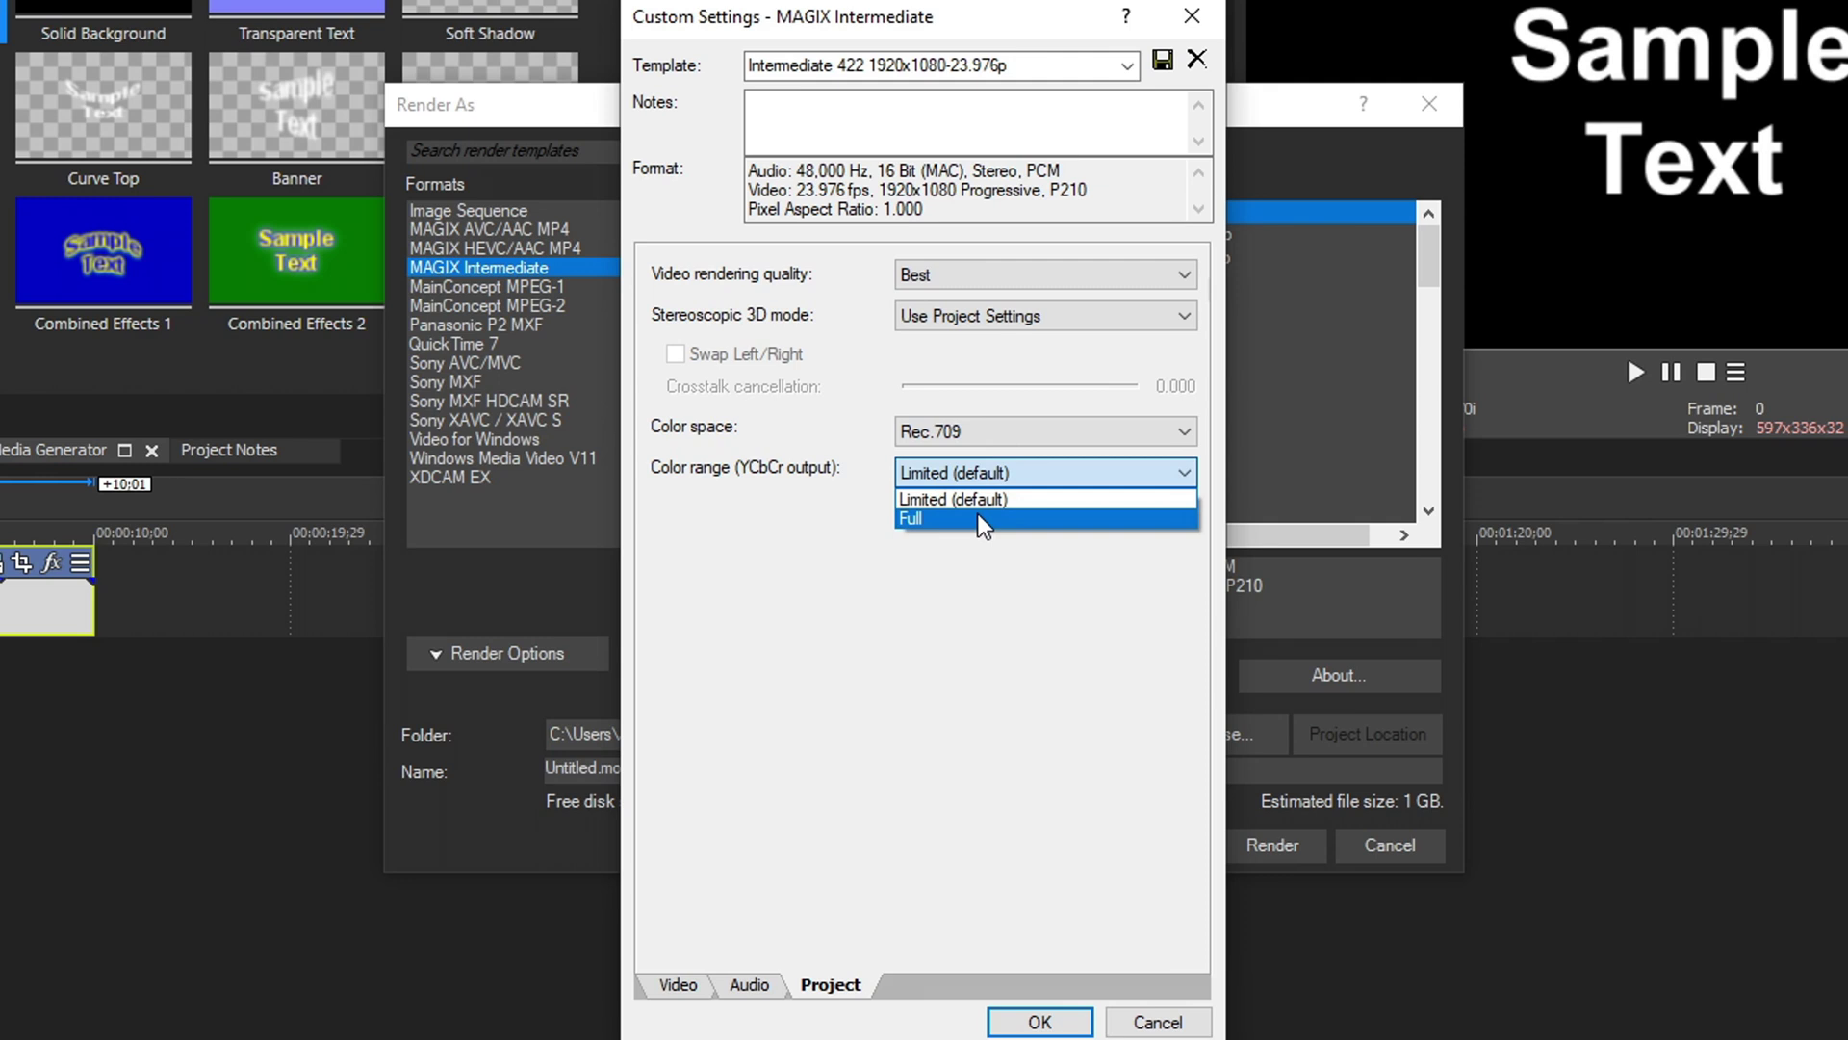
click(901, 477)
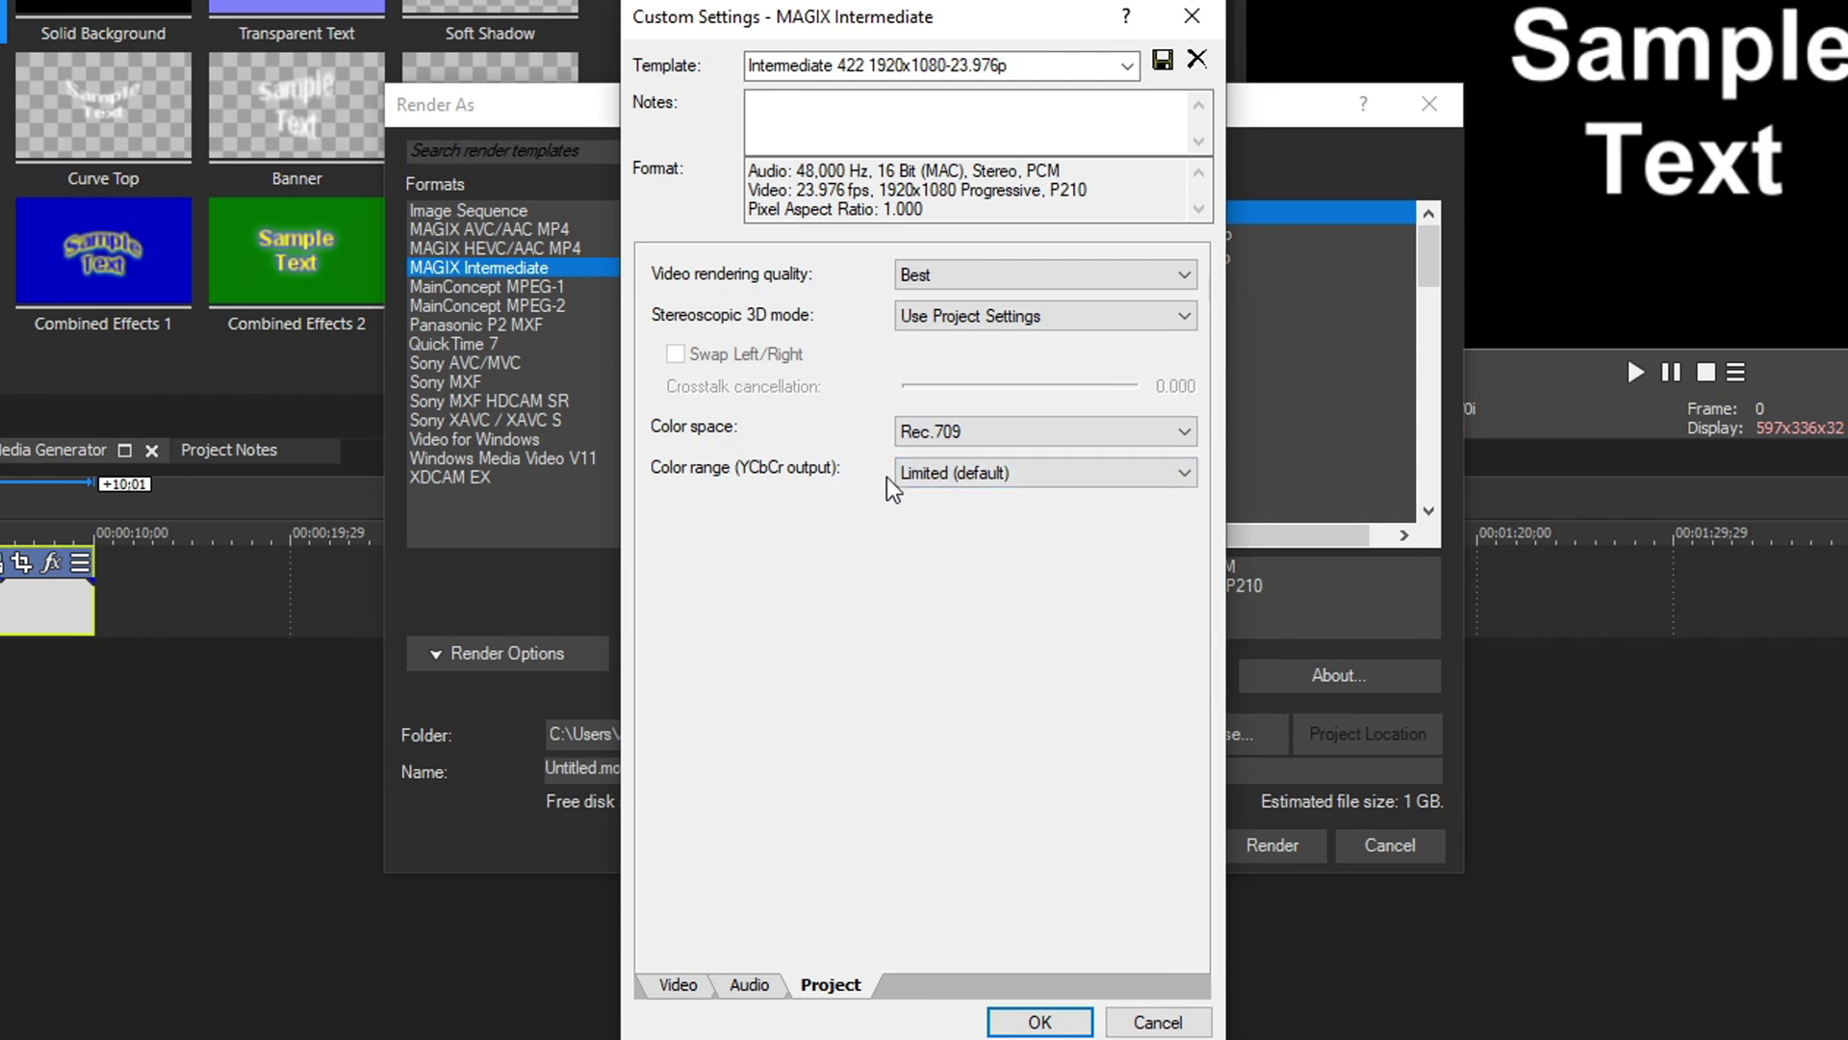
click(955, 473)
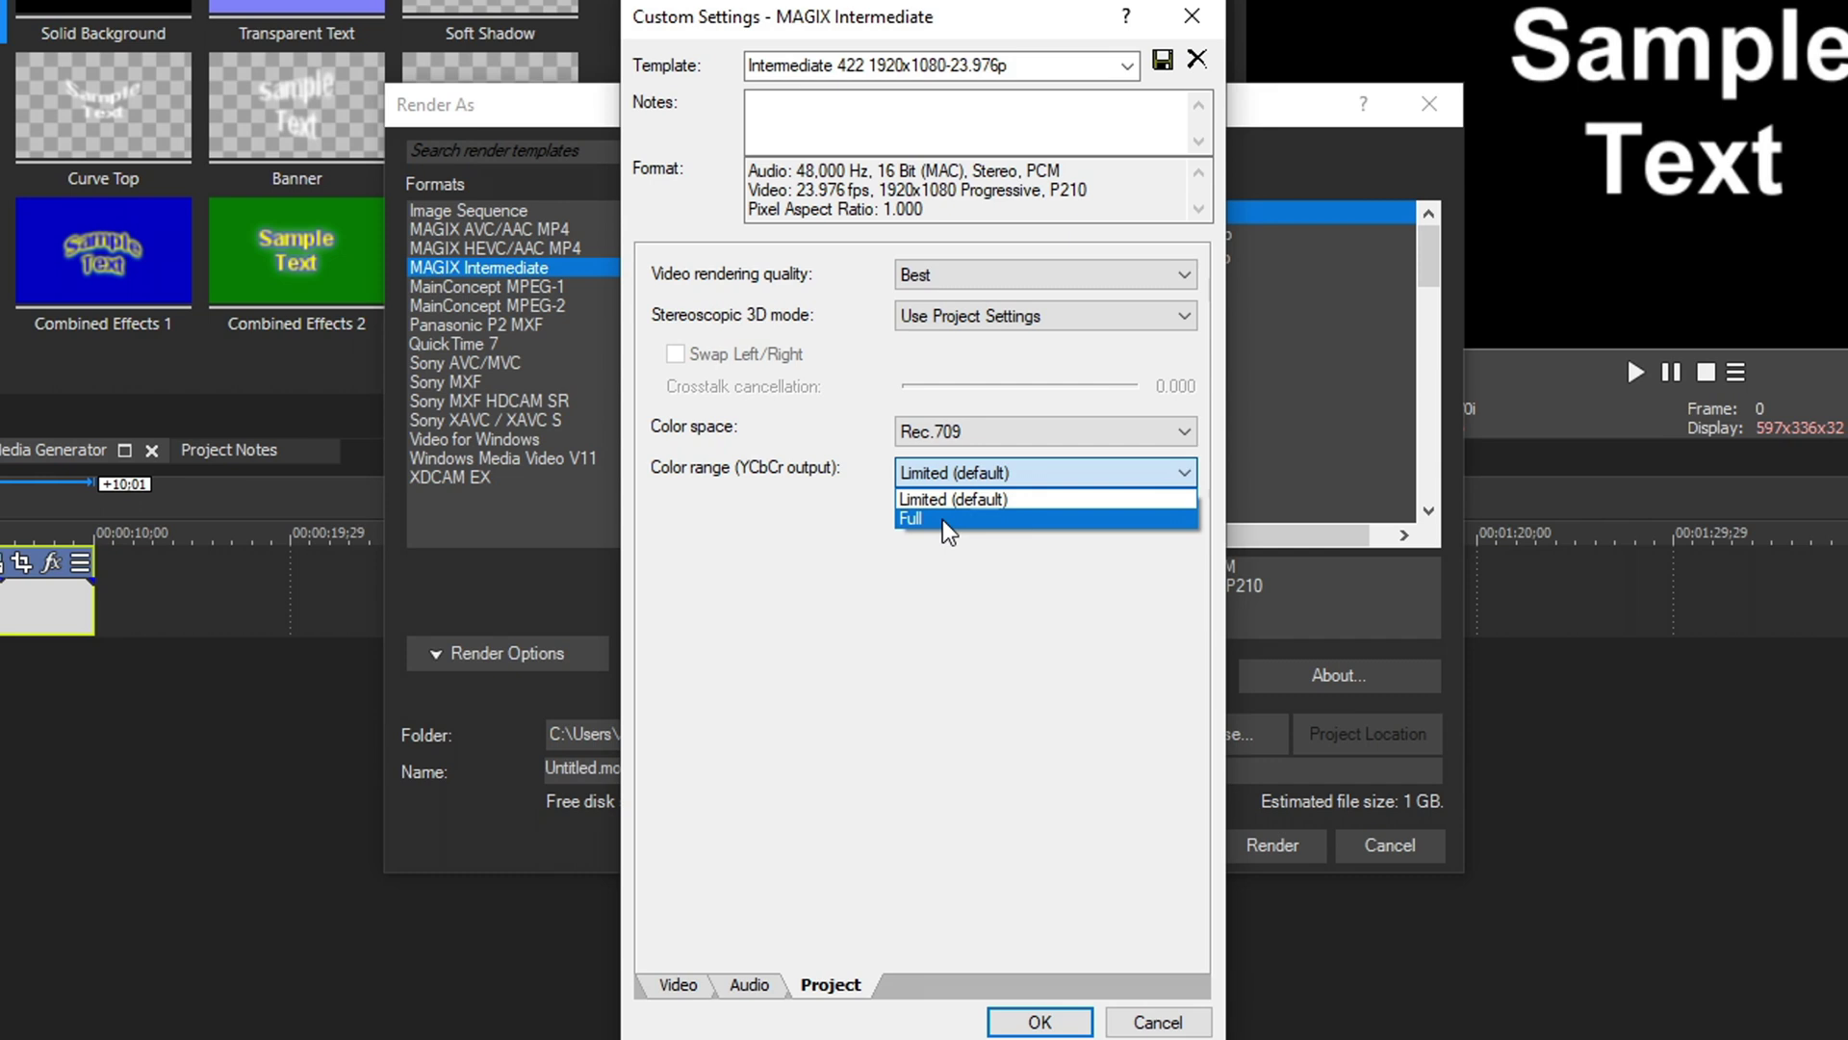
click(1003, 499)
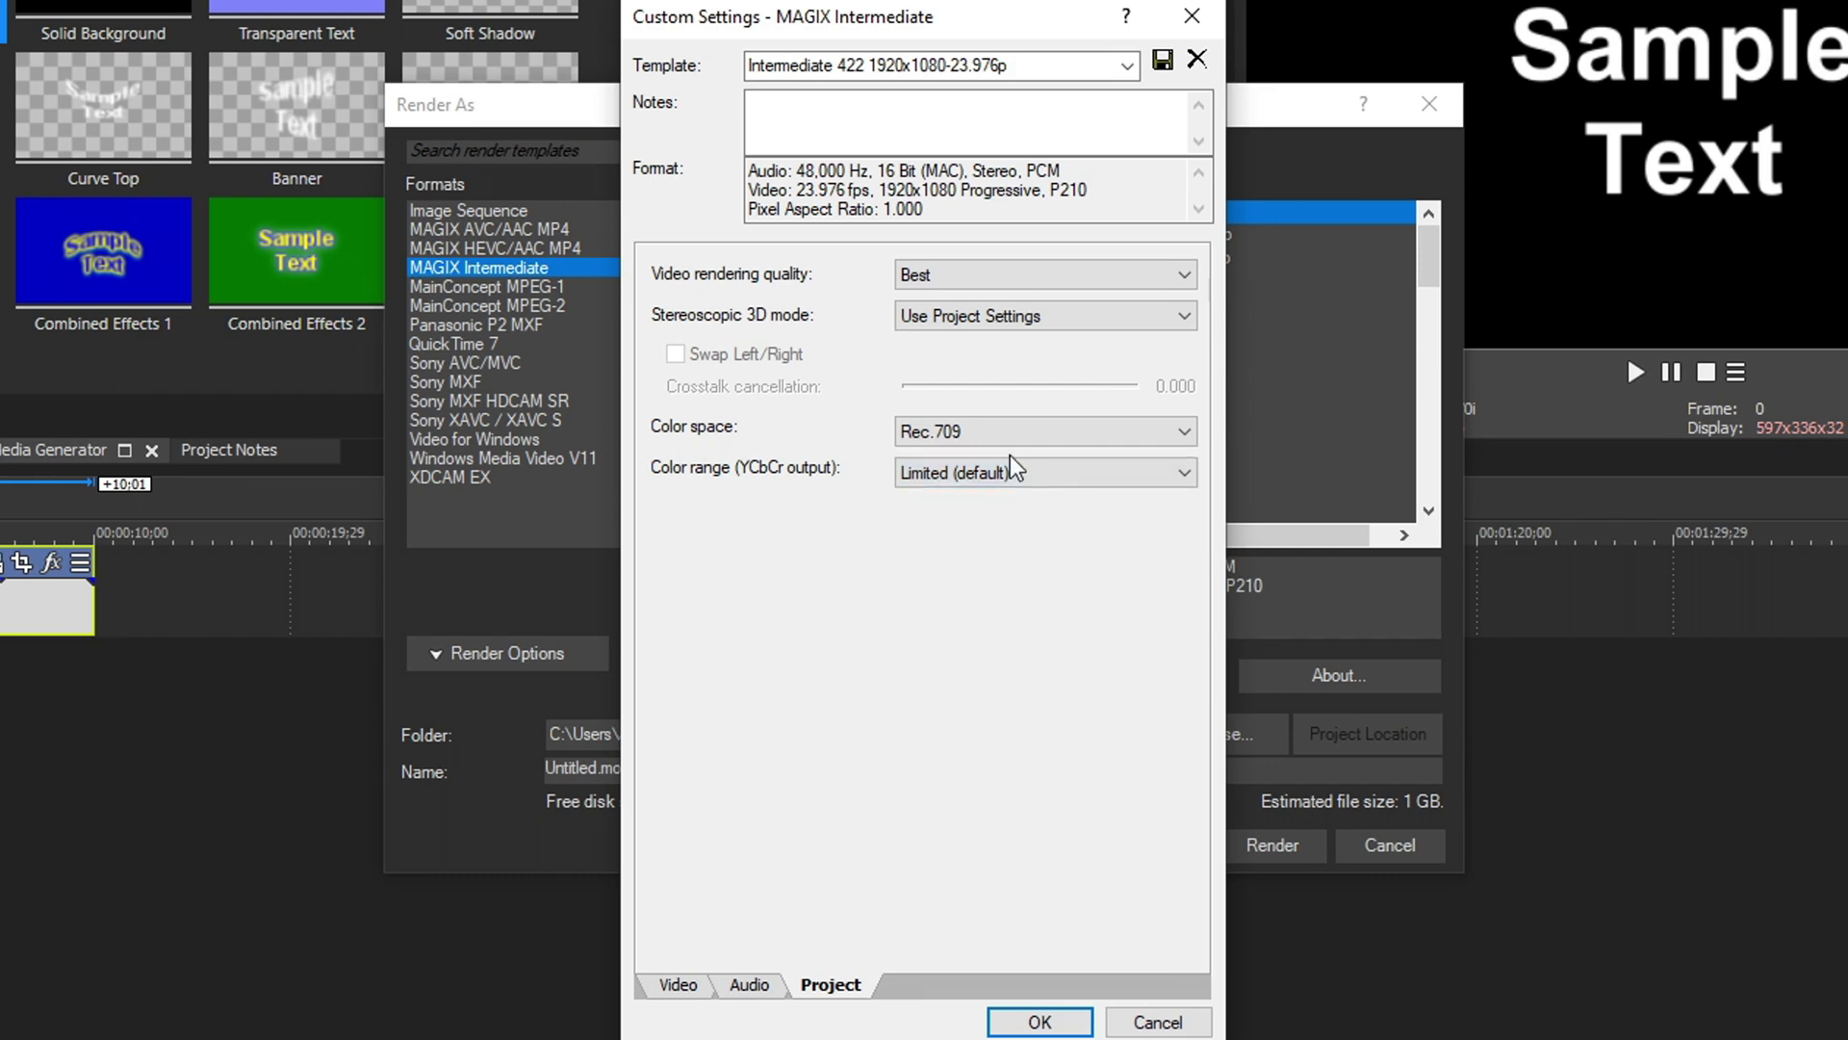
click(1074, 65)
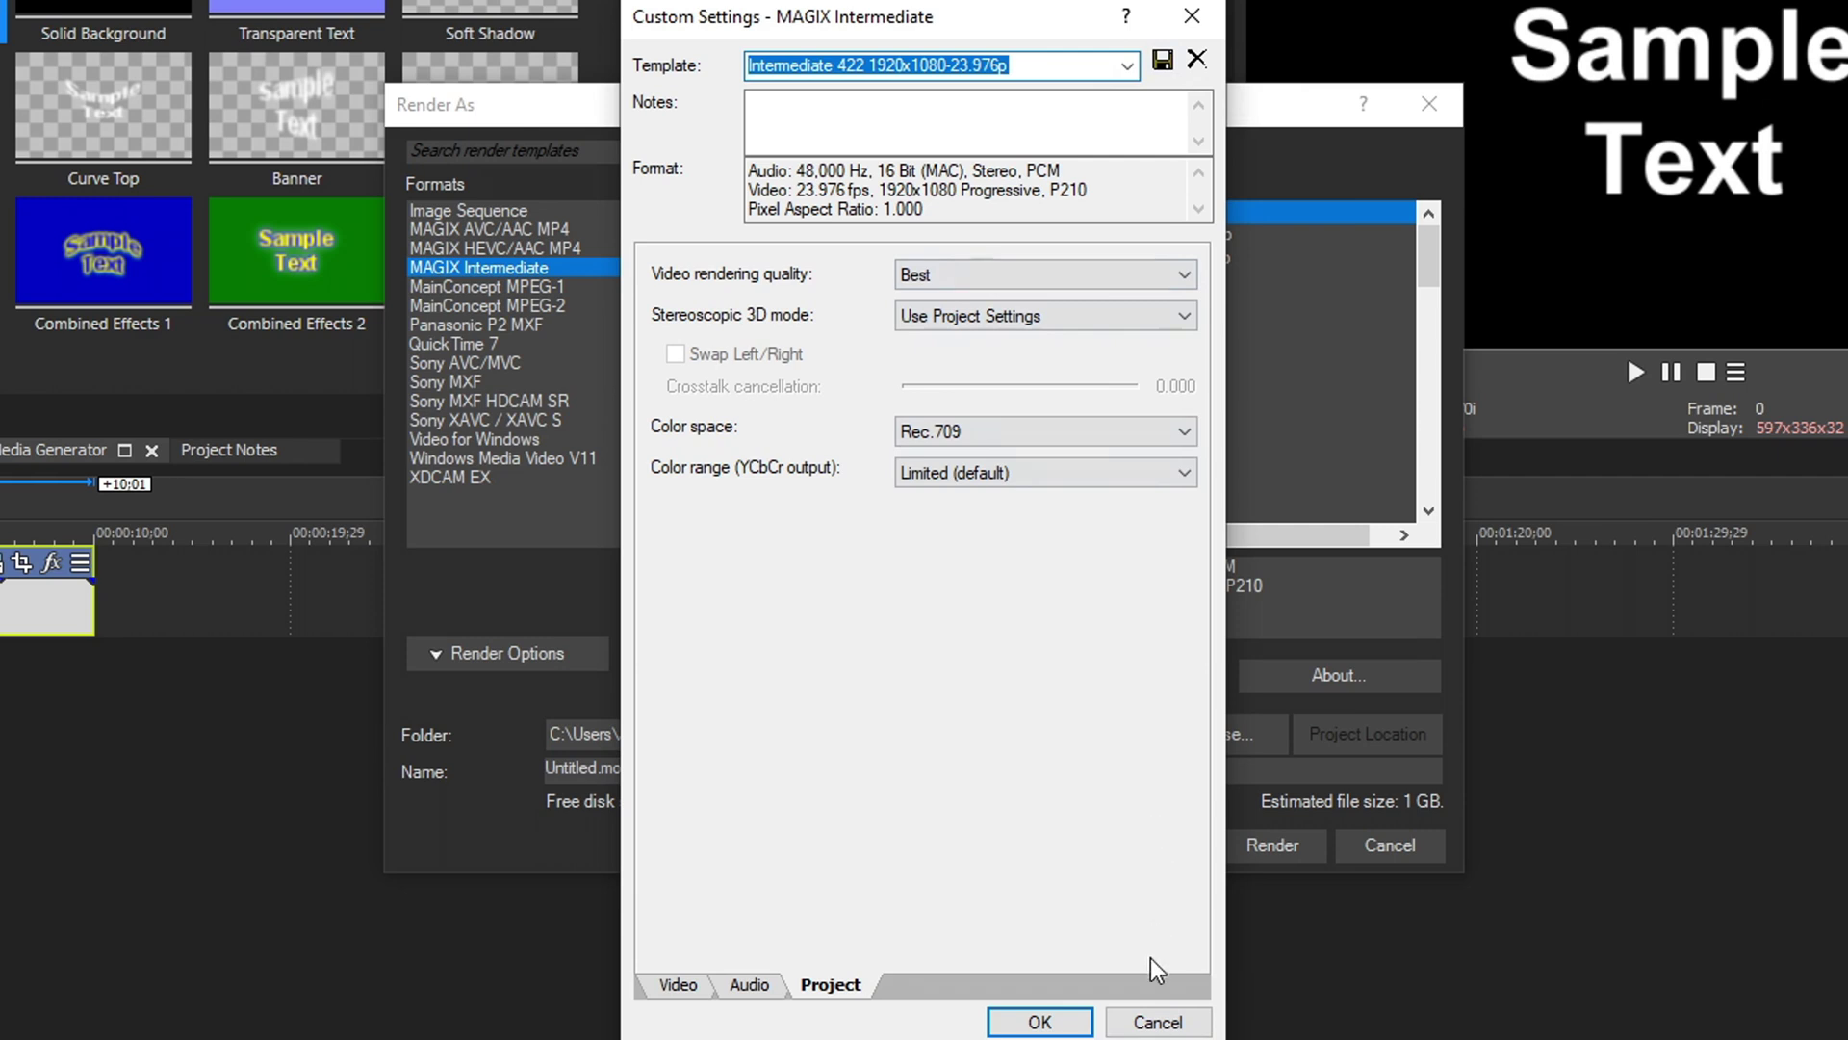
- Close Custom Settings, browse the Internet HD 1080p NVENC template, and land on MAGIX HEVC/AAC MP4
click(1155, 1022)
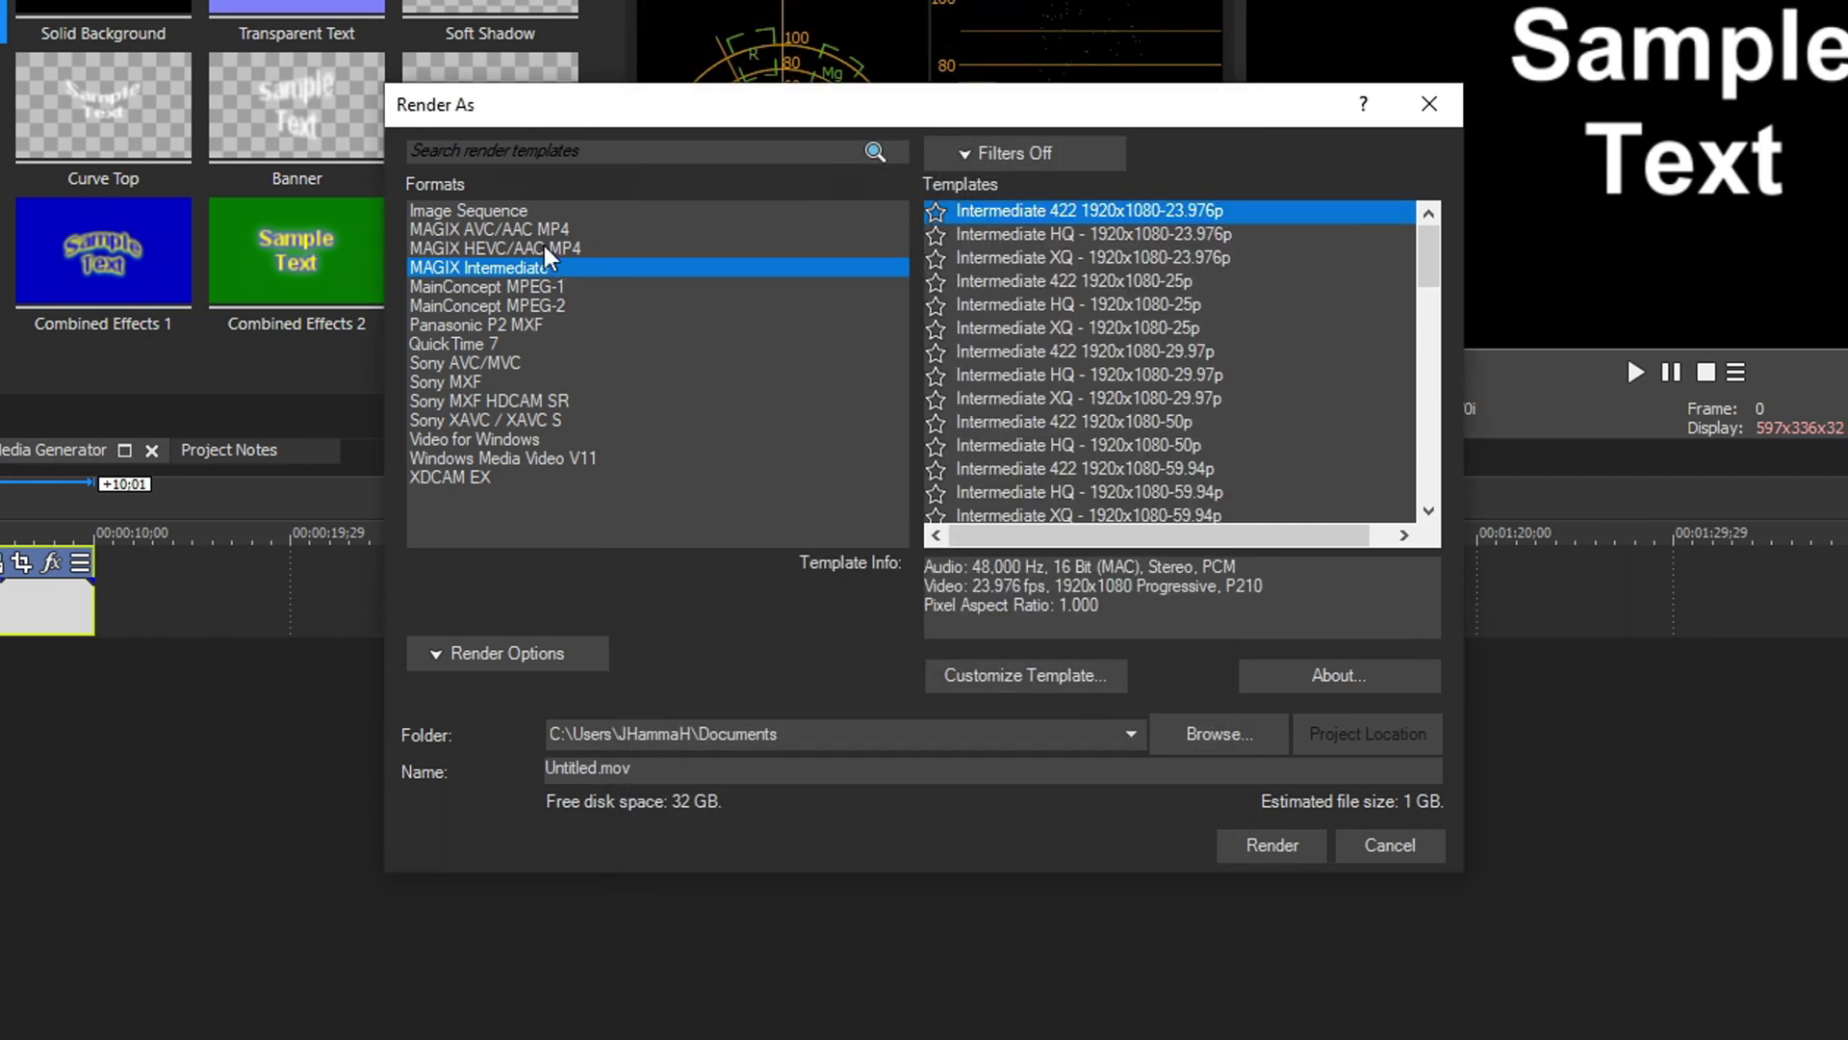
click(499, 231)
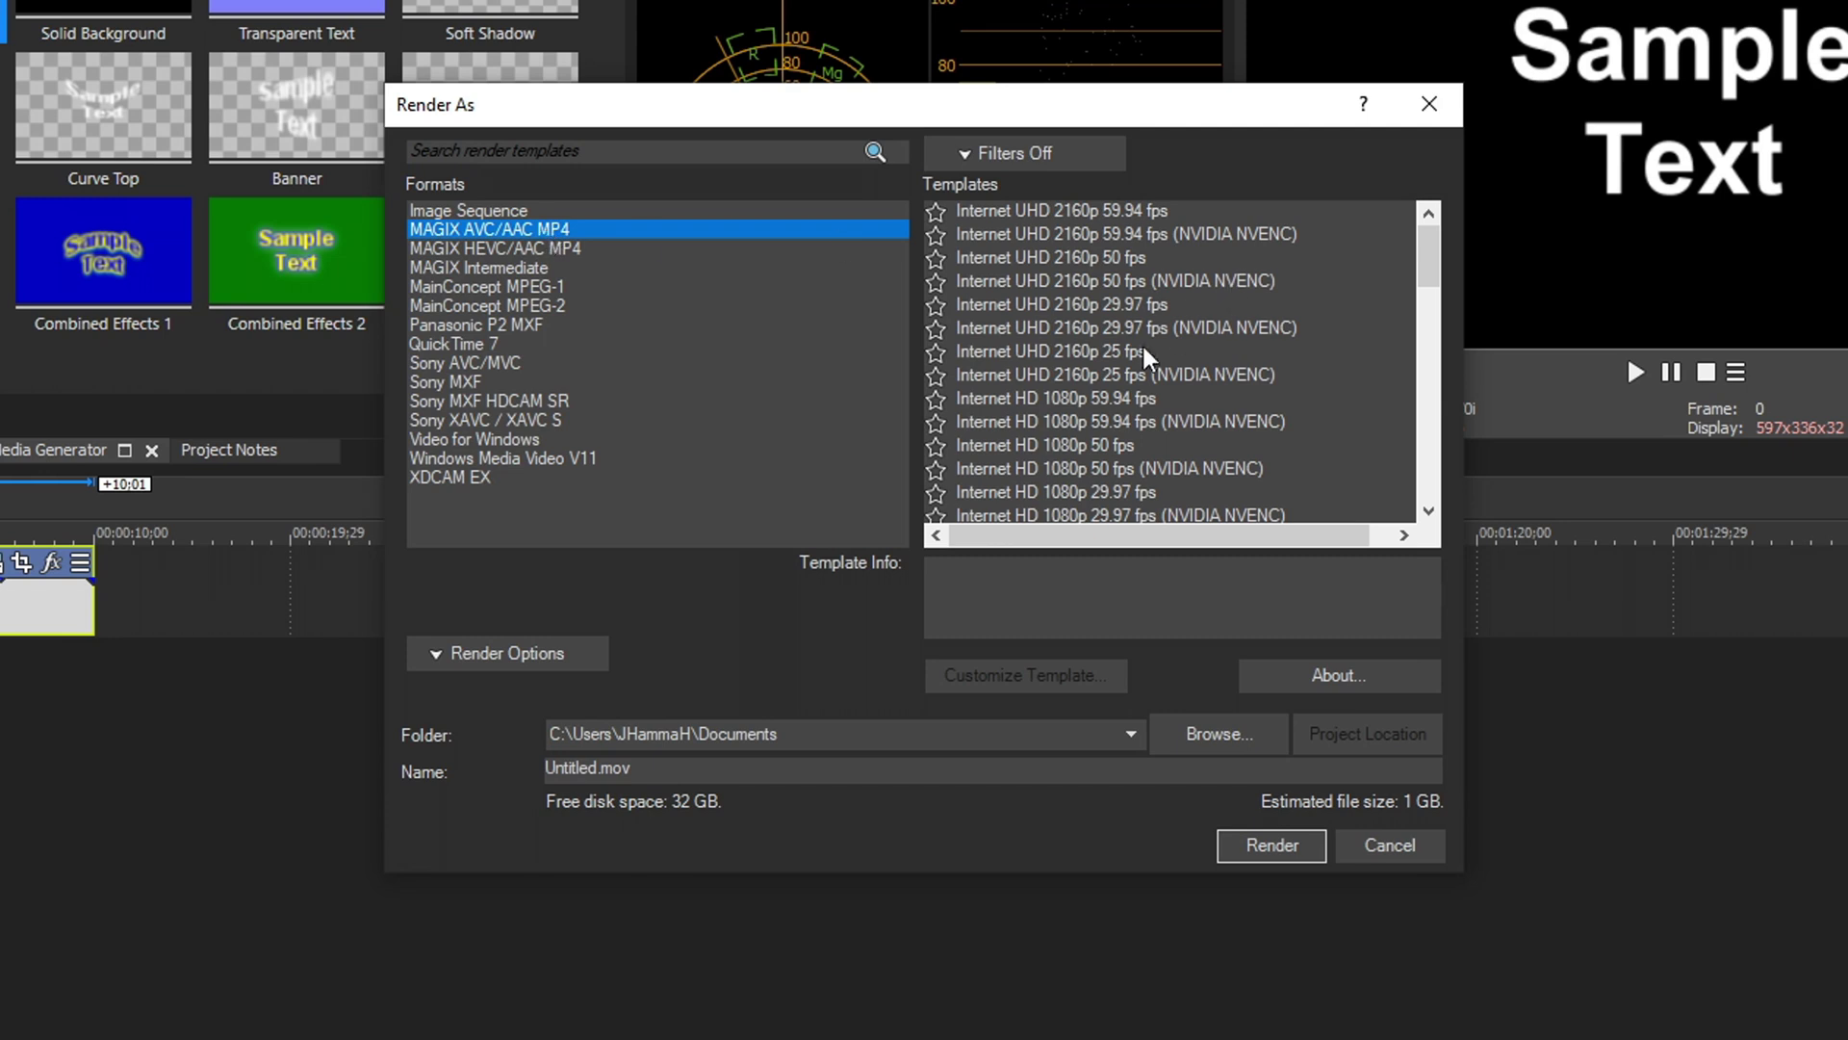
scroll(1065, 431, down, 2)
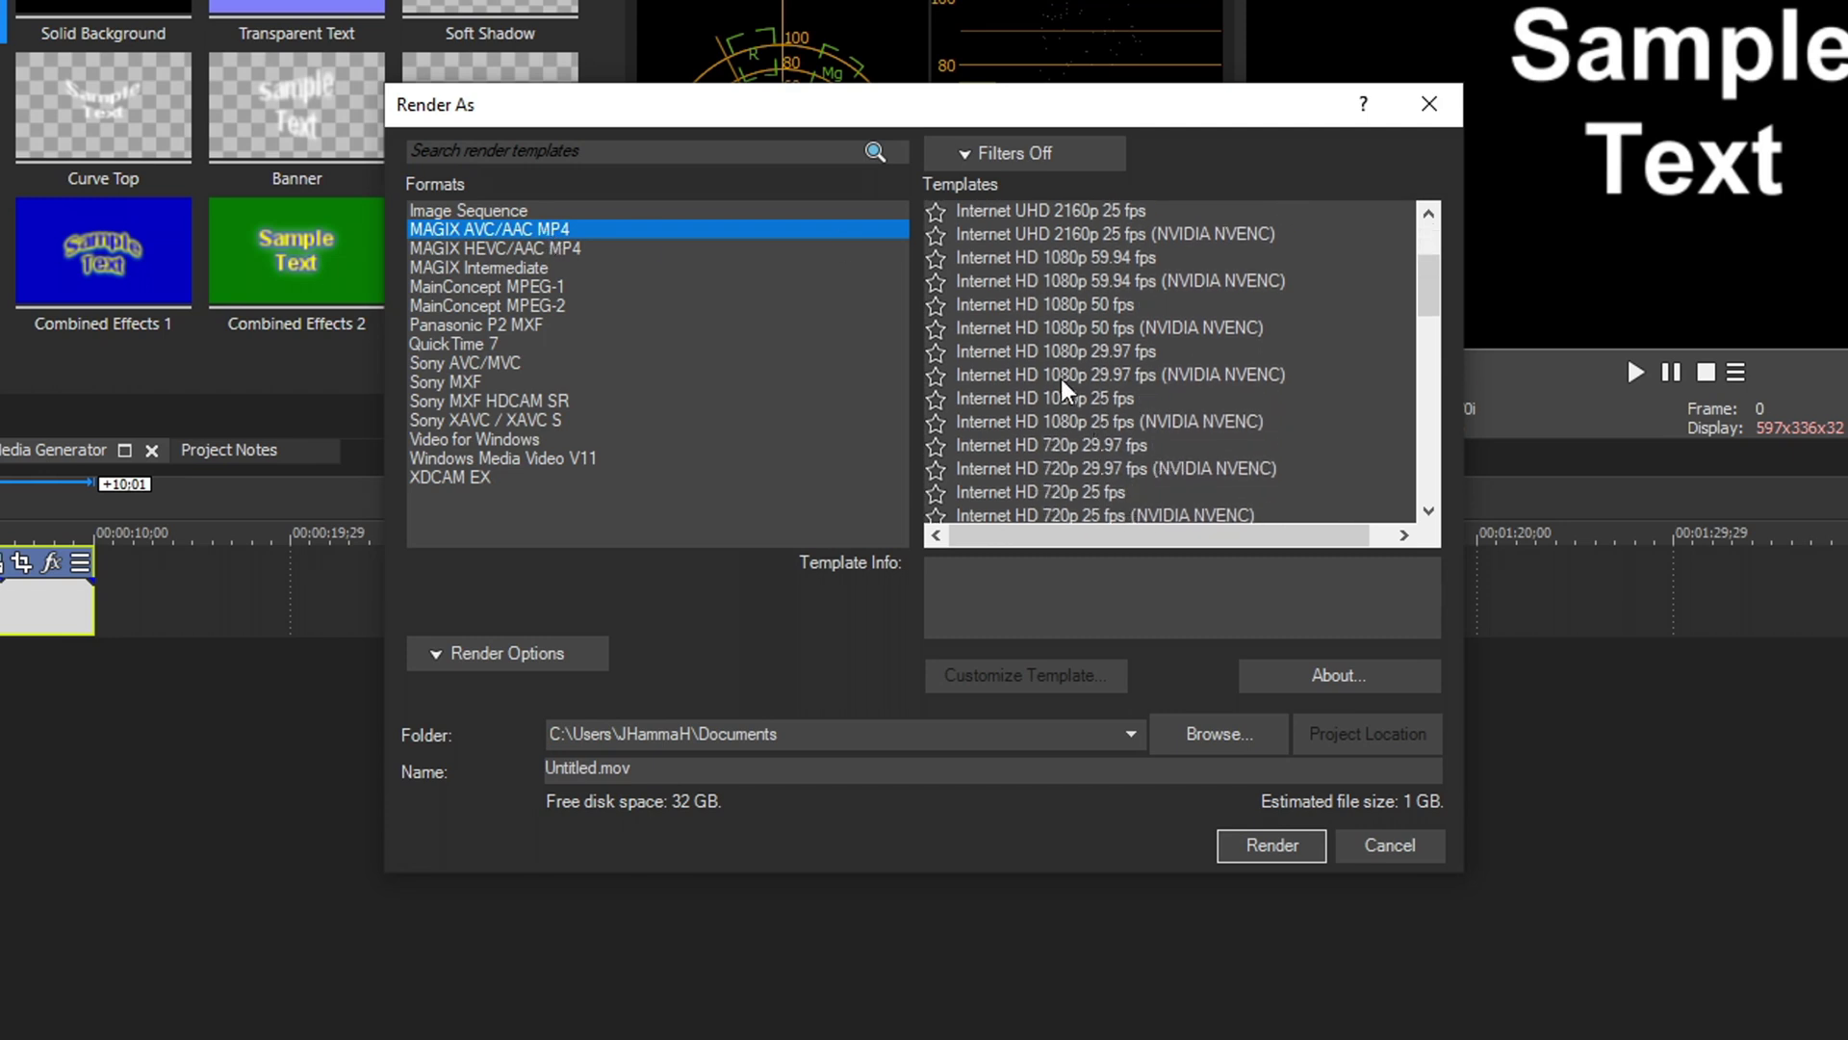
click(1061, 378)
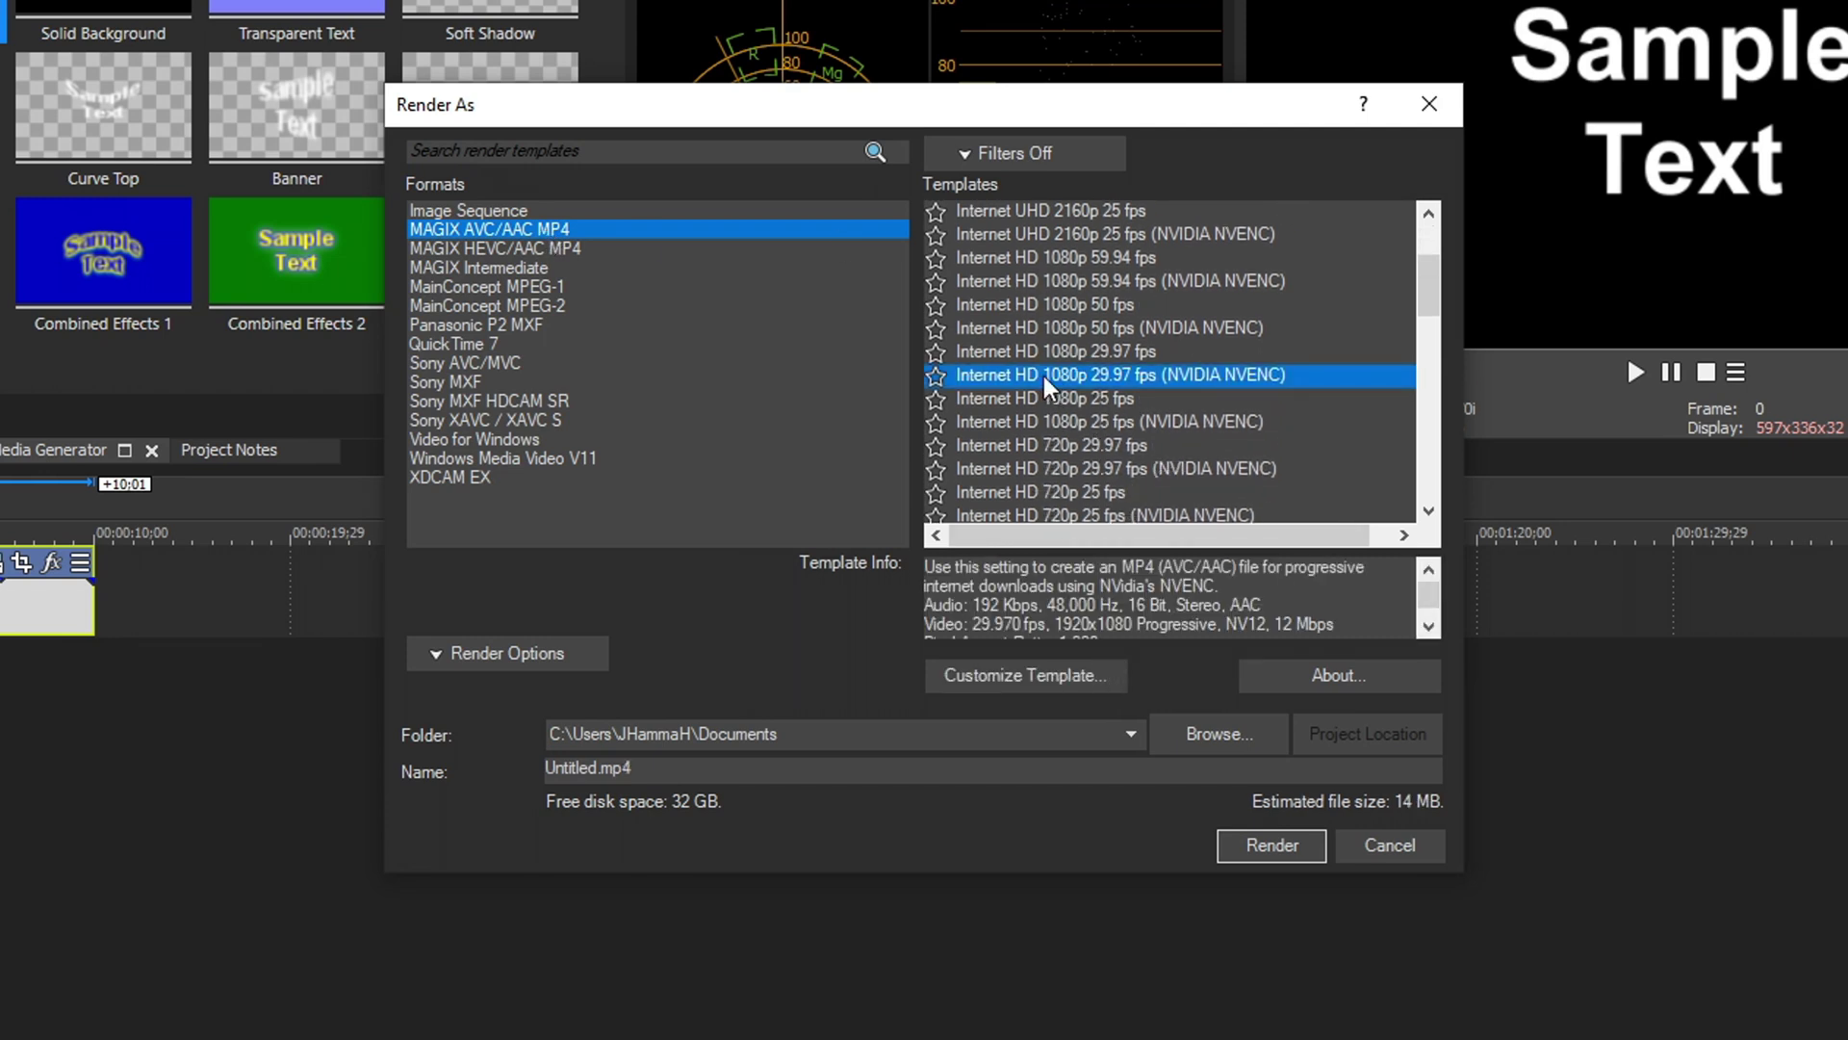
click(456, 272)
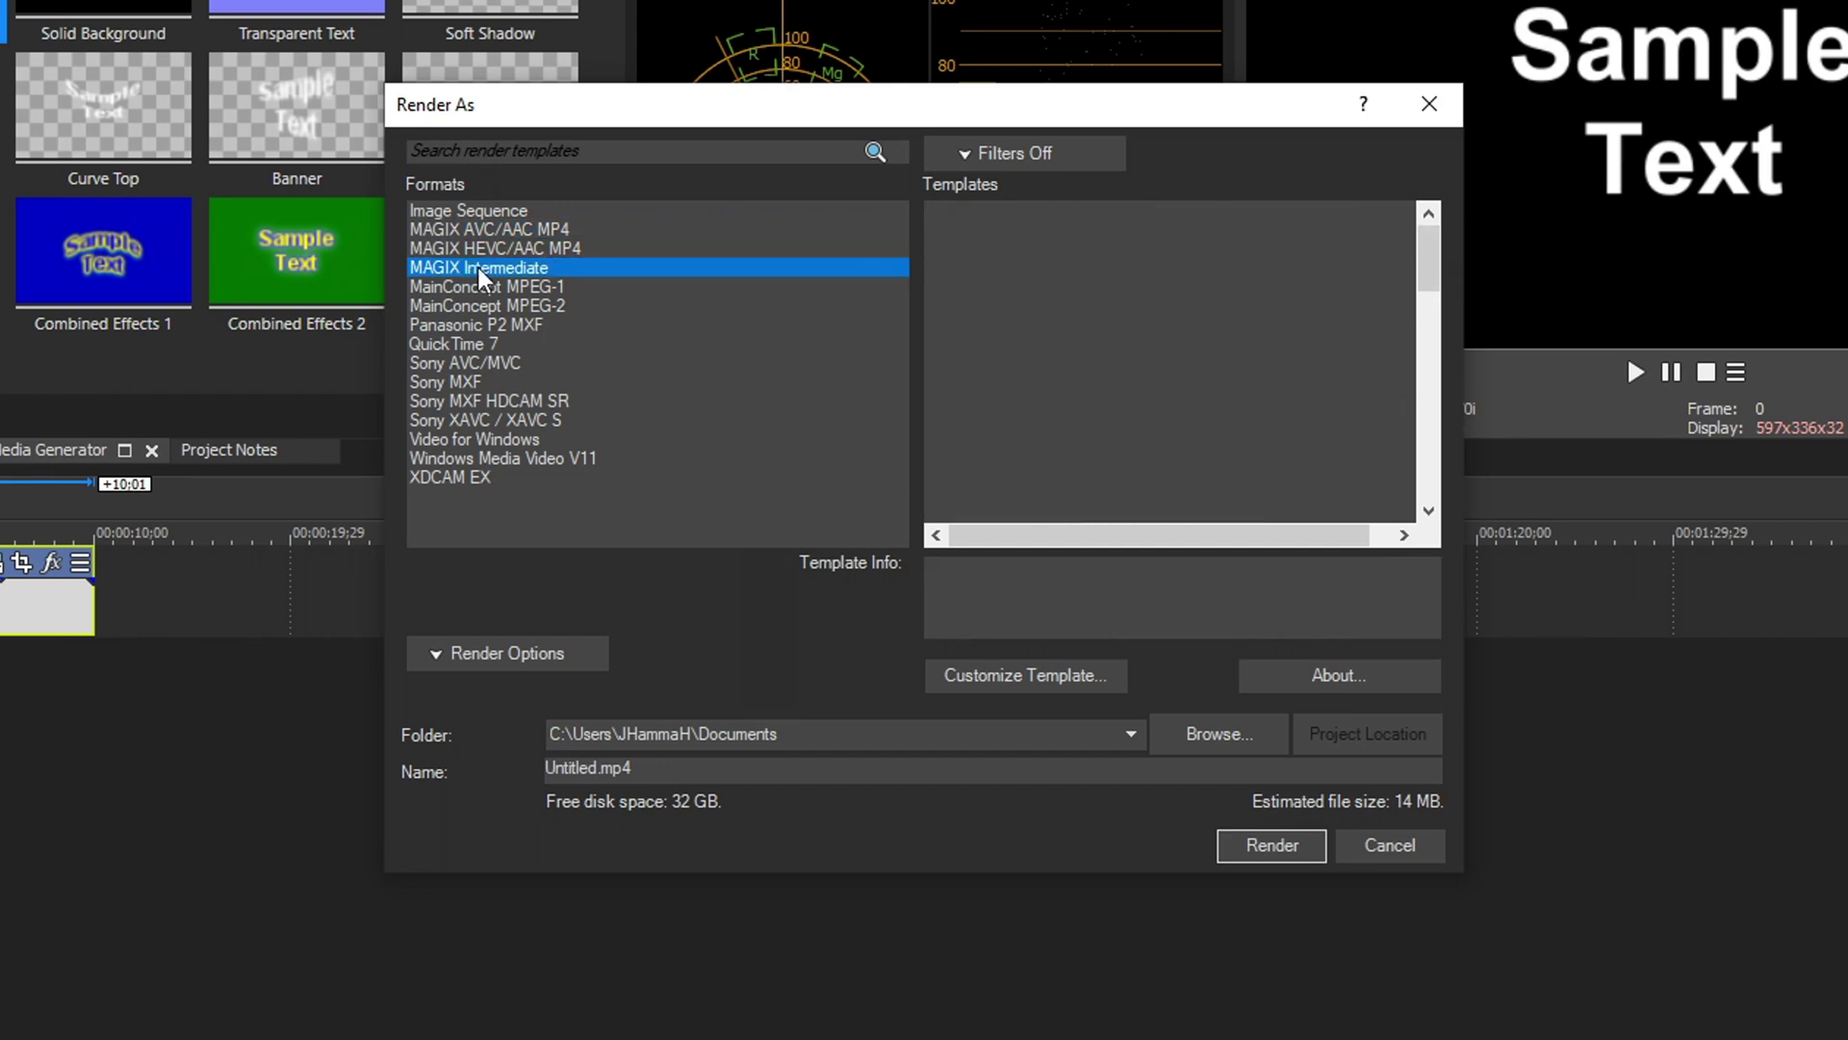
click(542, 250)
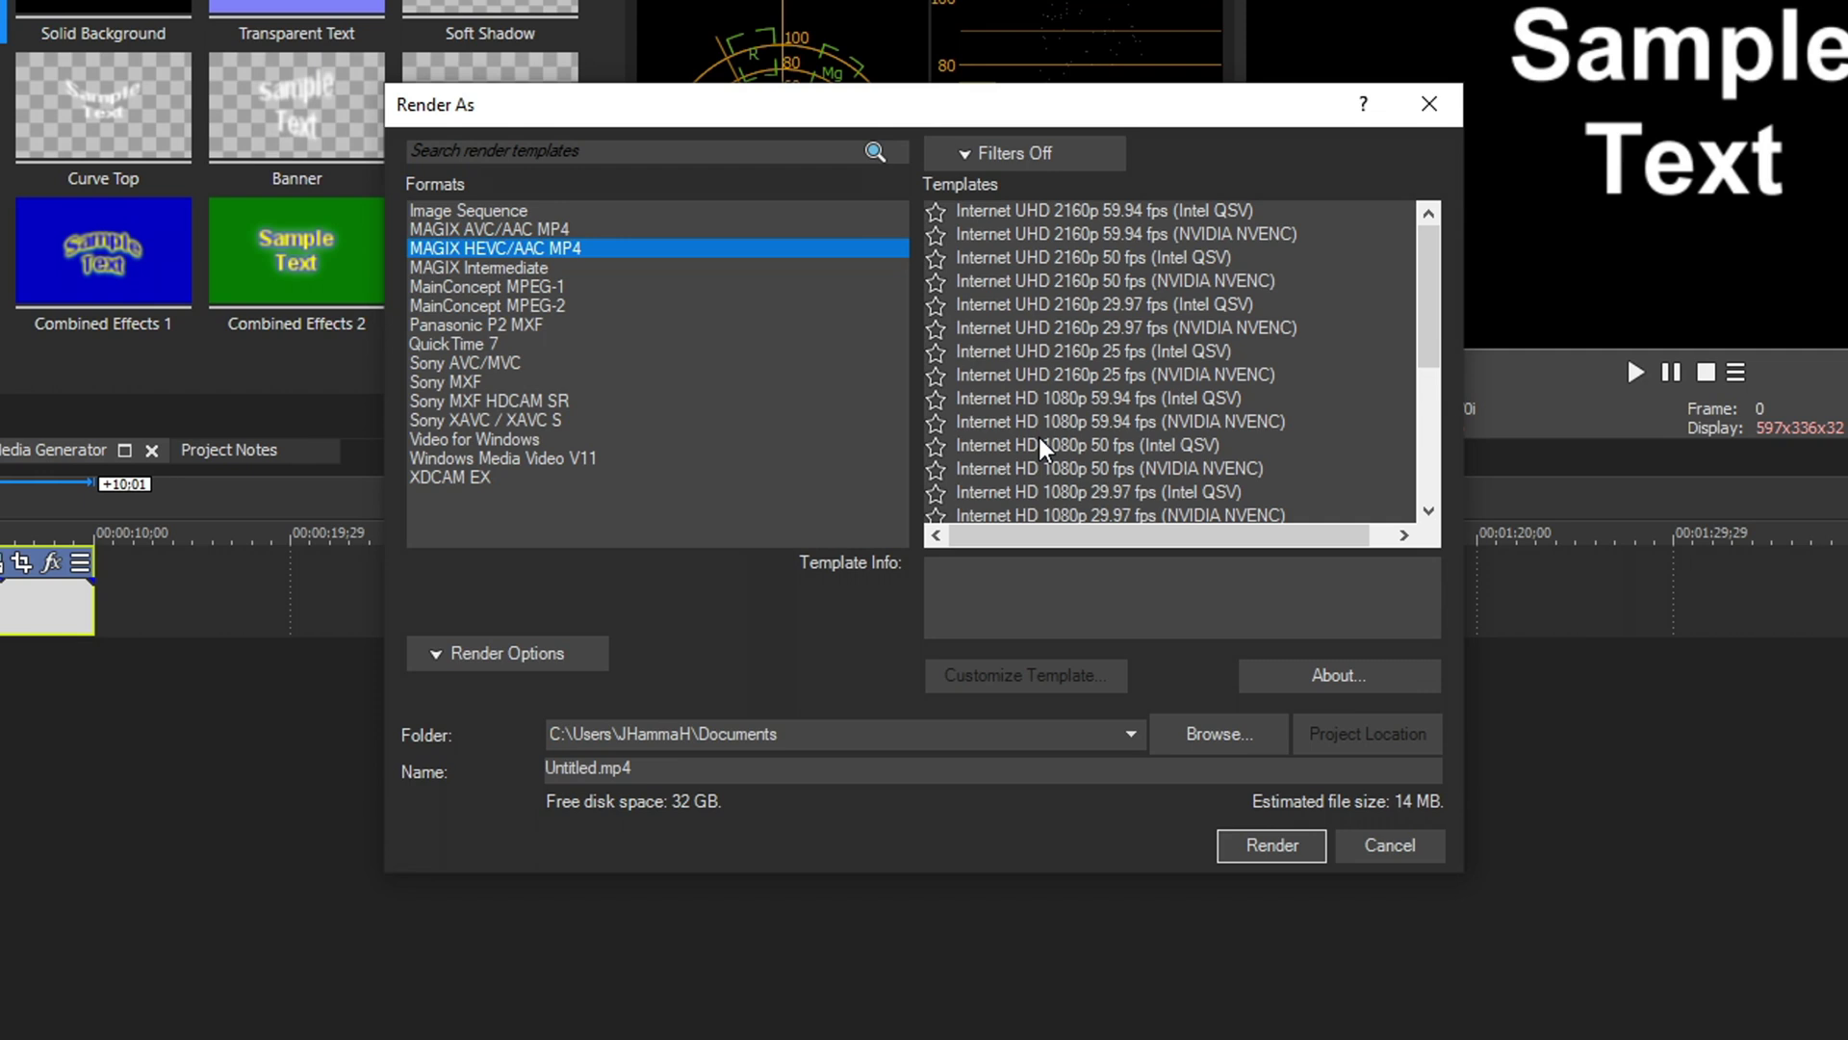
click(566, 267)
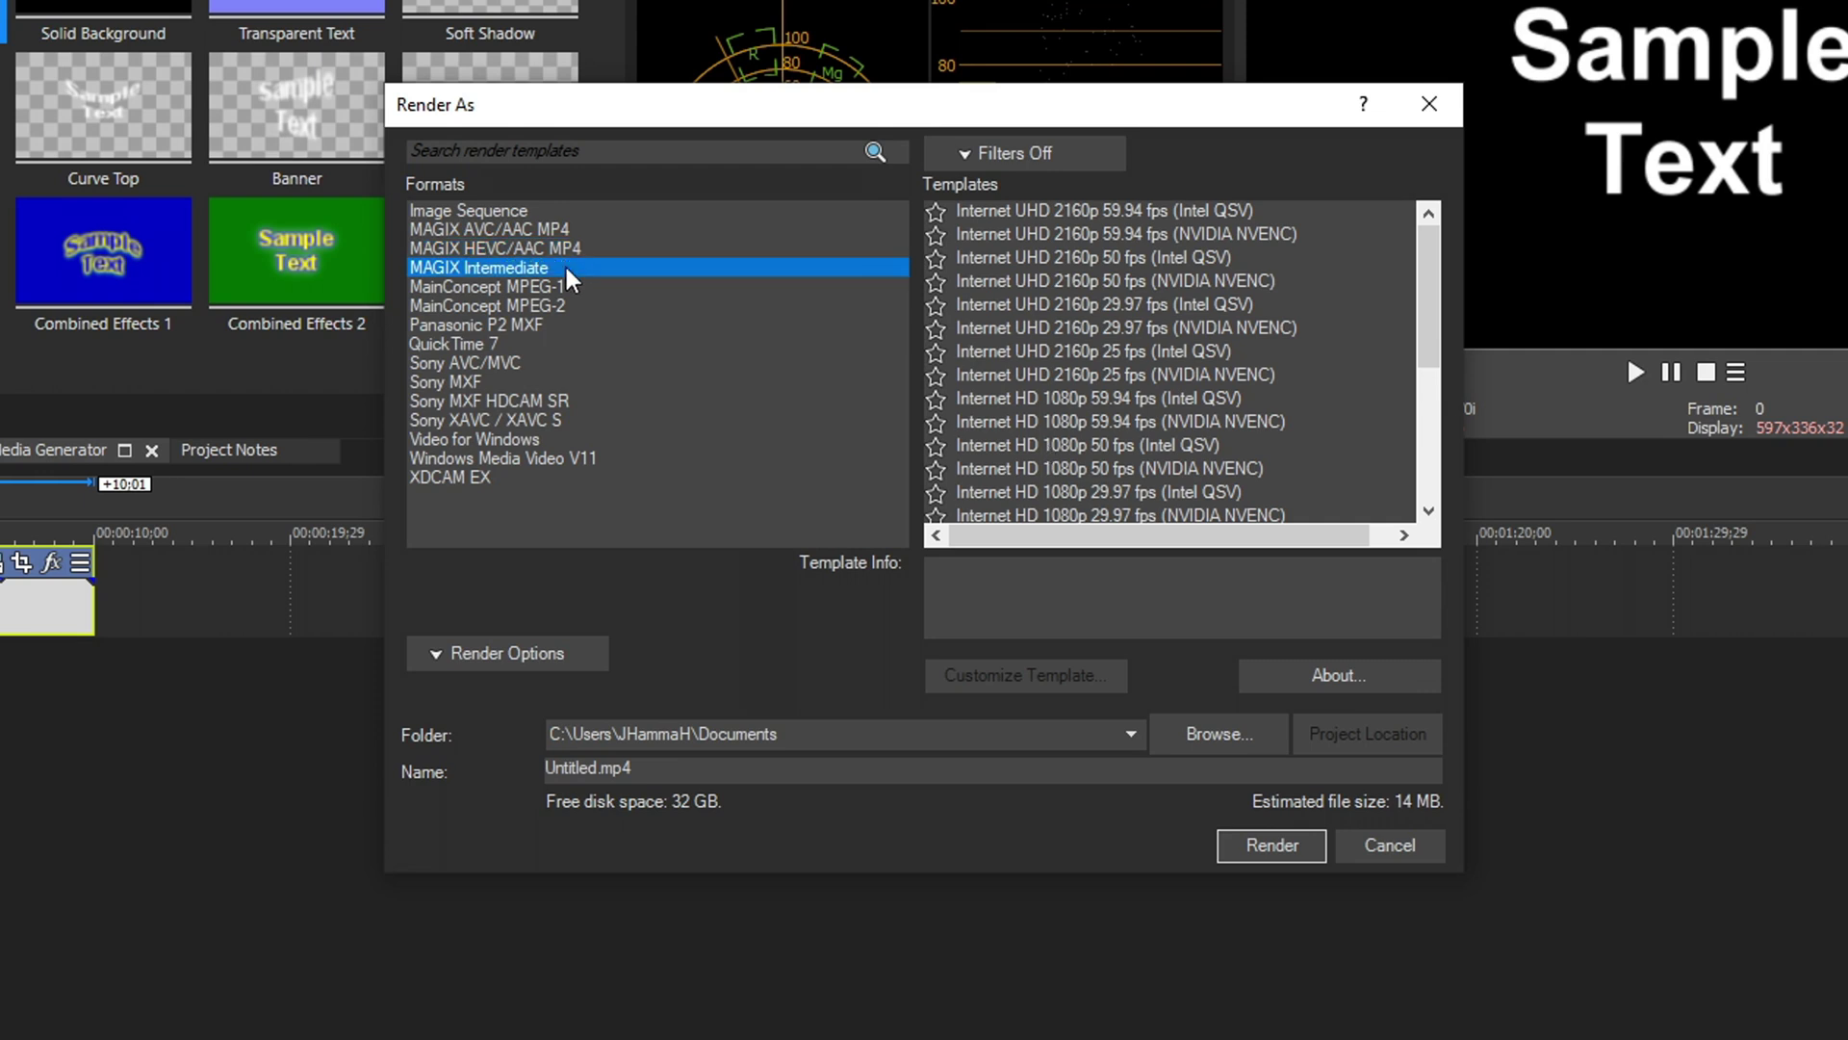